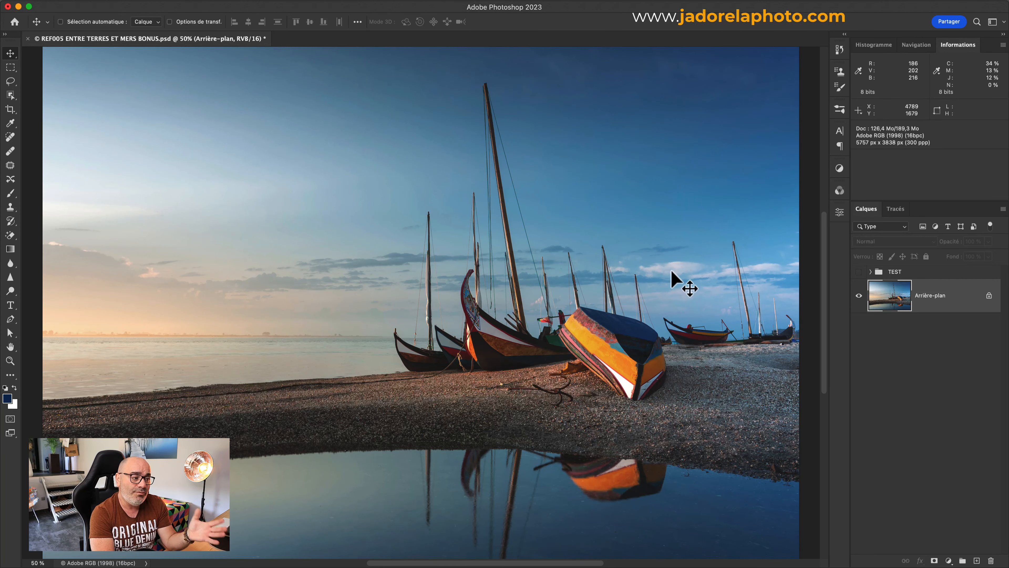
# - Add a Niveaux adjustment layer above the background, set its blend mode to Lumière tamisée, and toggle its visibility to compare
pyautogui.press('super')
pyautogui.press('super+minus')
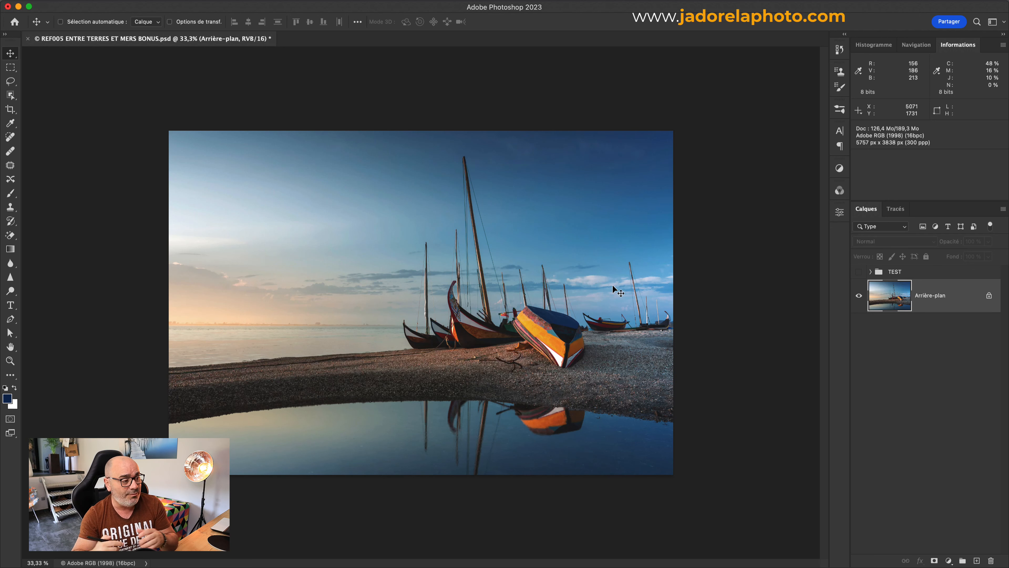
pyautogui.press('alt+shift+super+i')
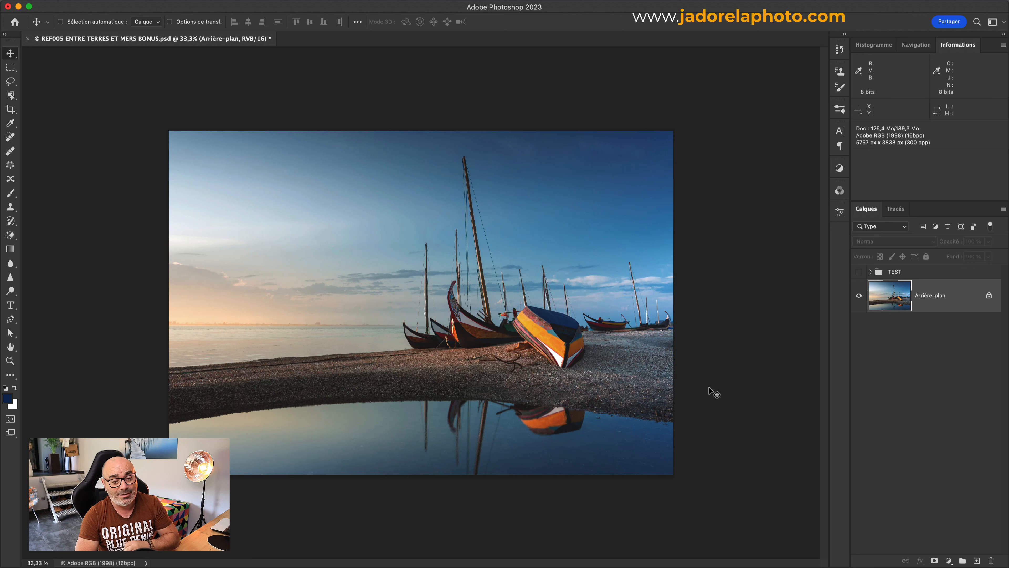
pyautogui.click(949, 560)
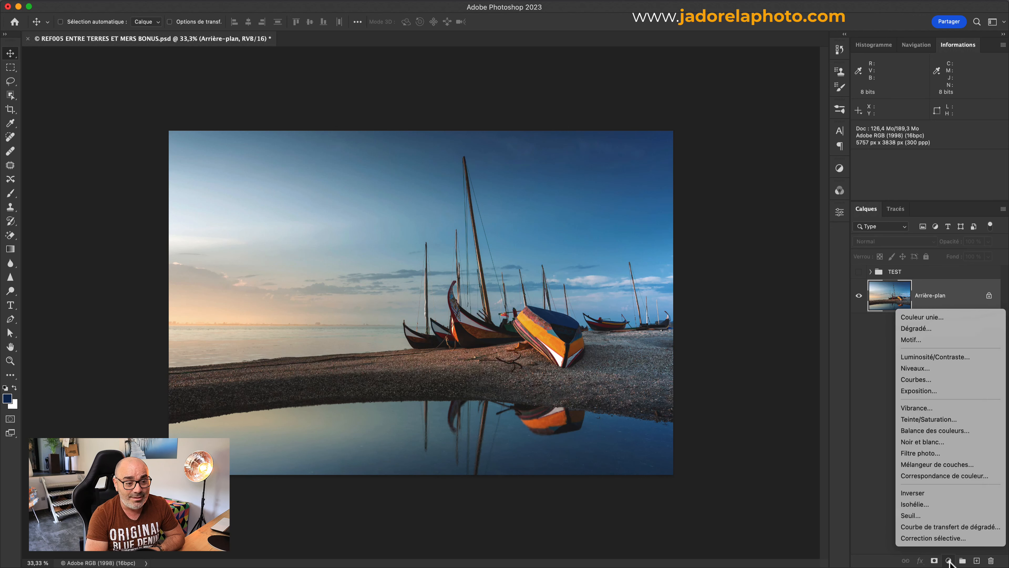
pyautogui.click(944, 368)
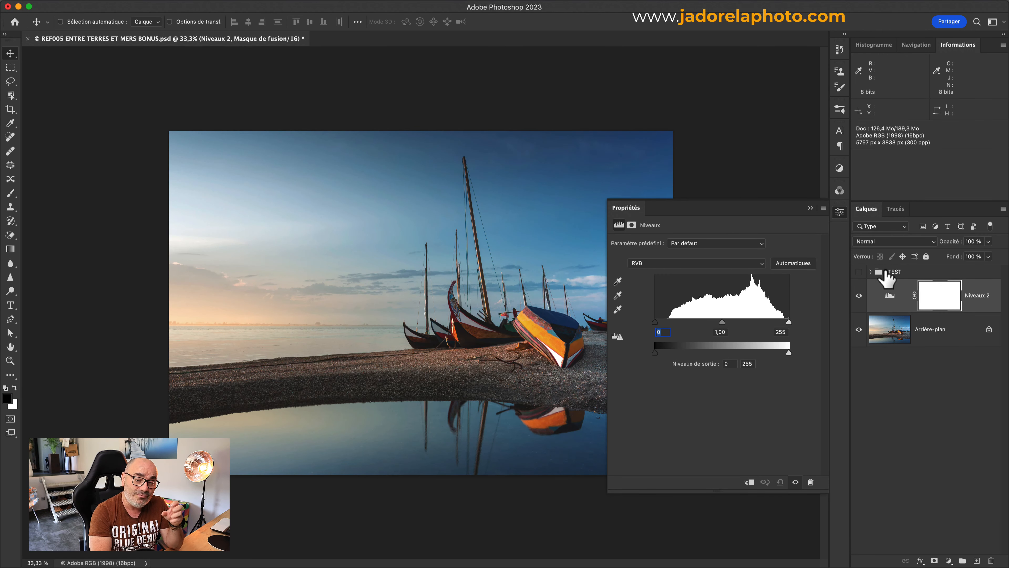
pyautogui.click(898, 241)
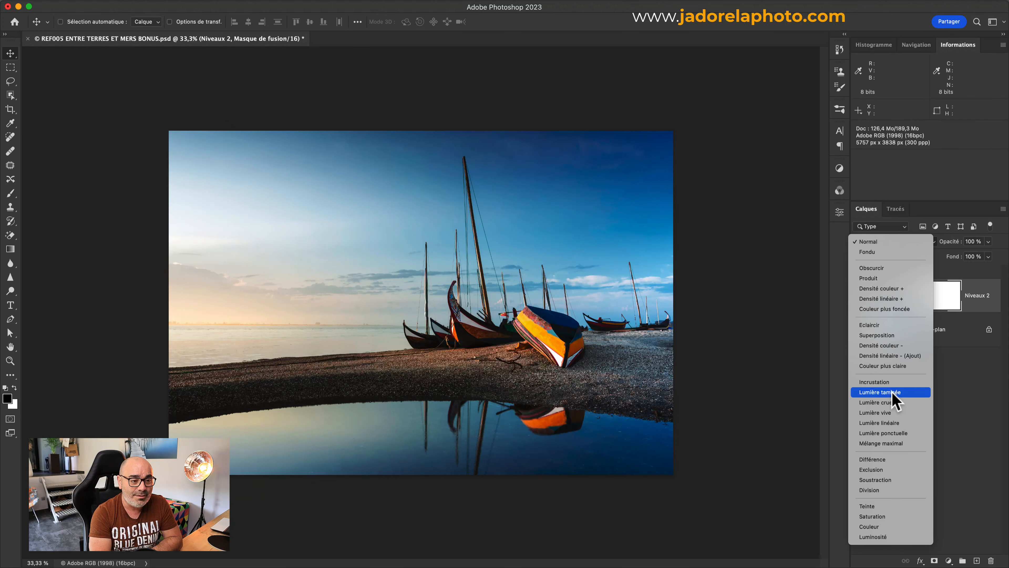
pyautogui.click(895, 393)
pyautogui.click(859, 296)
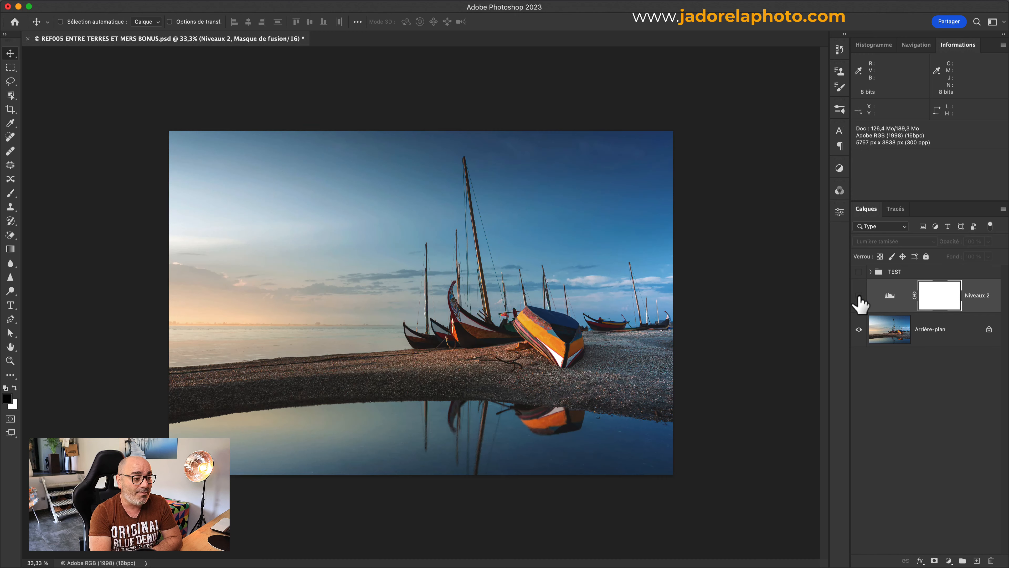
pyautogui.click(859, 296)
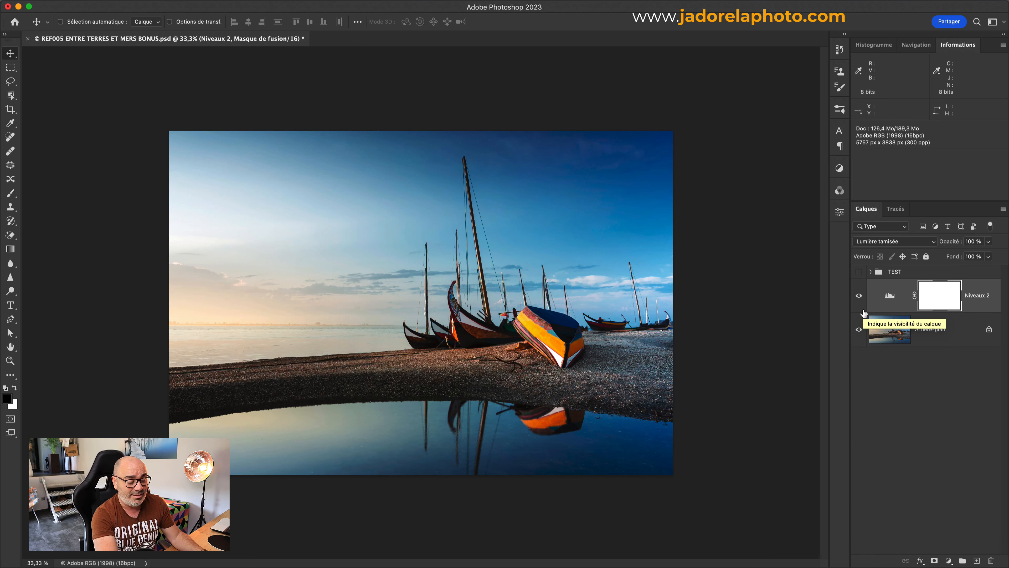
# - Open the Niveaux layer's settings and try out the shadow, highlight and midtone input sliders
pyautogui.press('super+plus')
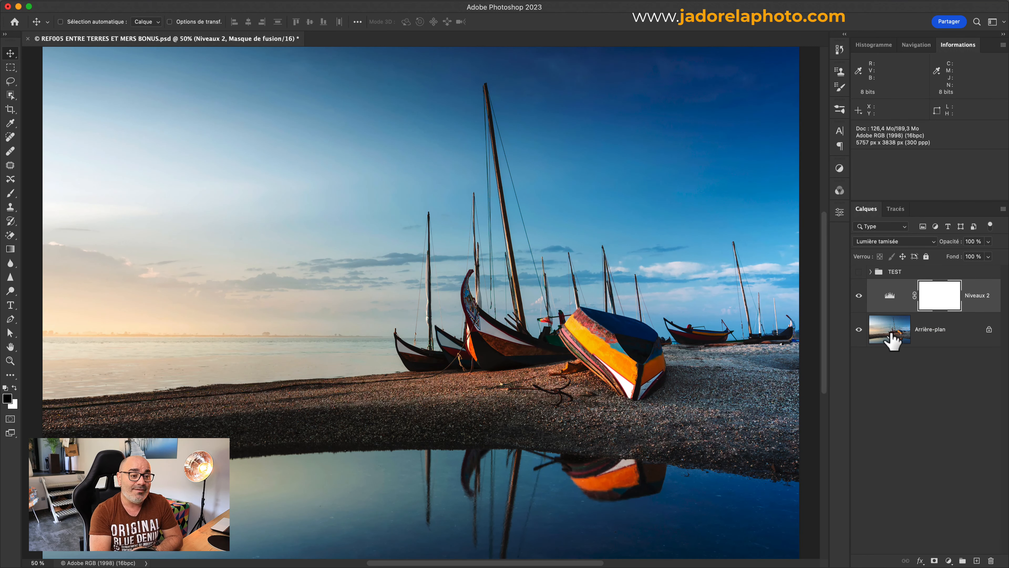
pyautogui.doubleClick(890, 299)
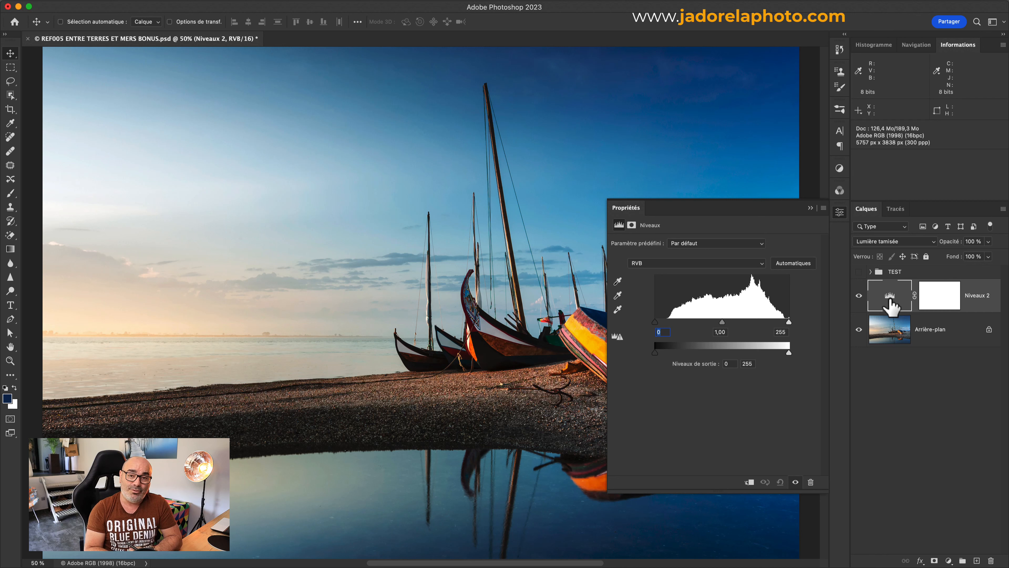
pyautogui.click(654, 321)
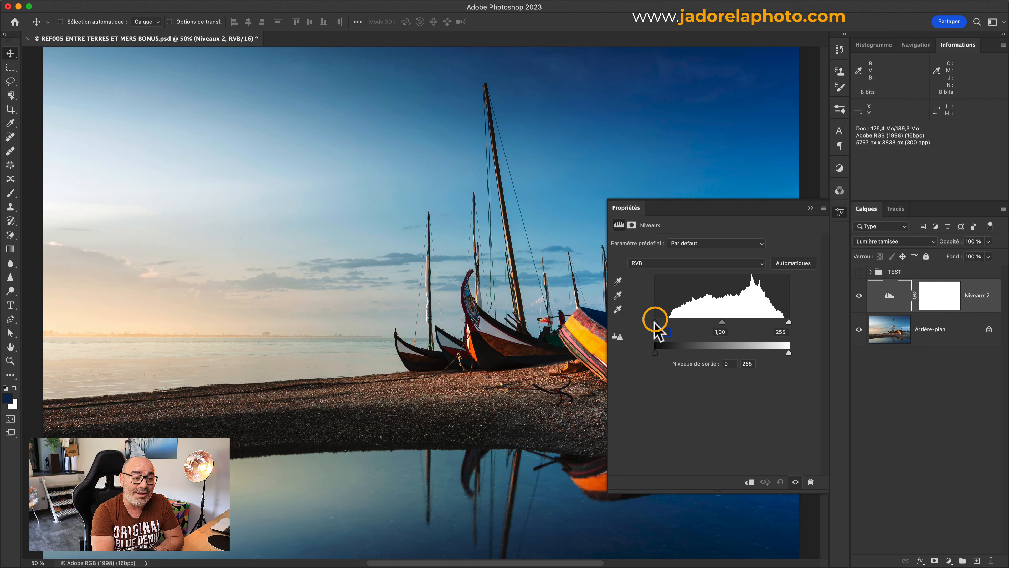
pyautogui.click(789, 322)
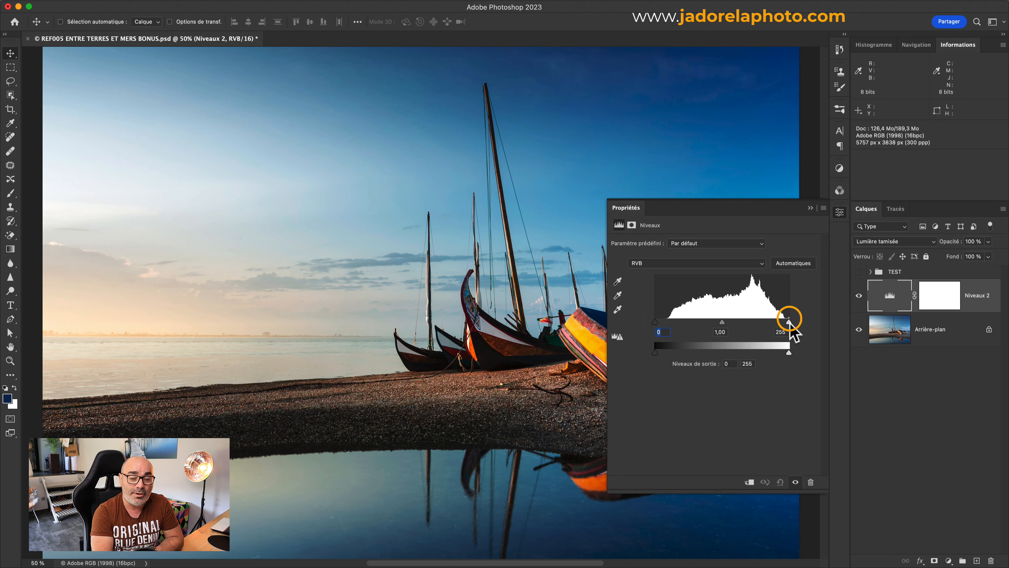
pyautogui.click(722, 321)
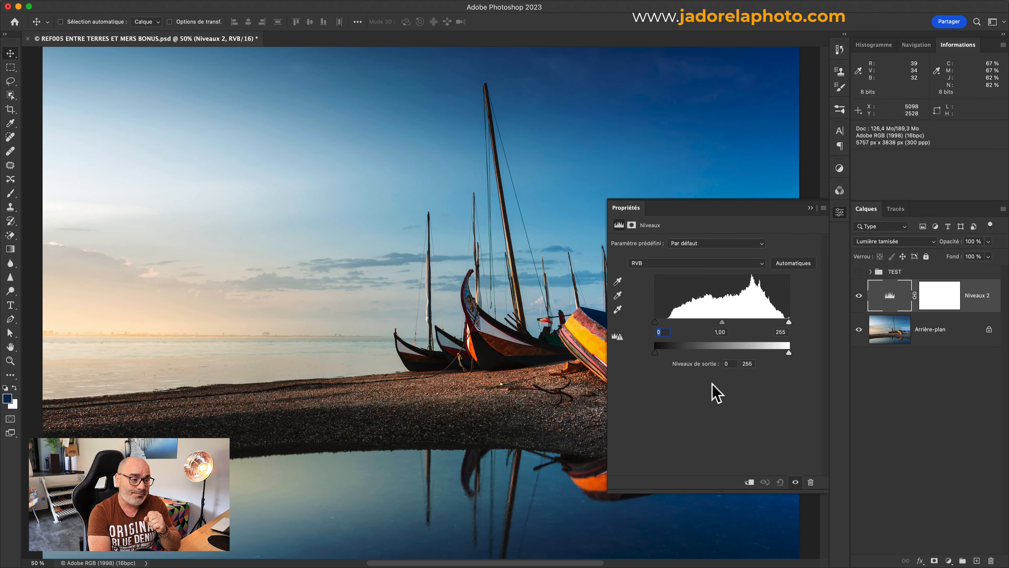
pyautogui.click(655, 321)
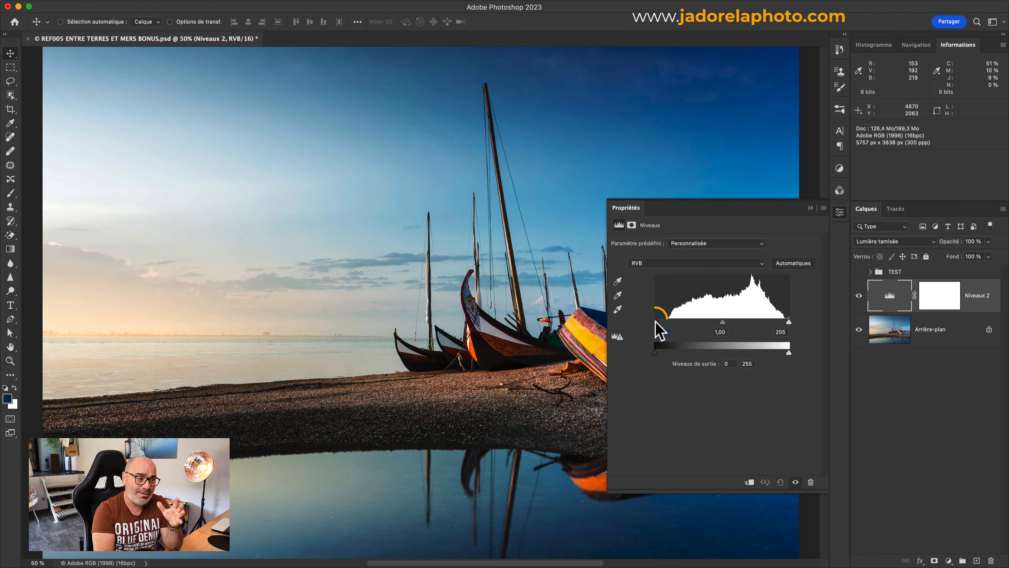
pyautogui.click(790, 322)
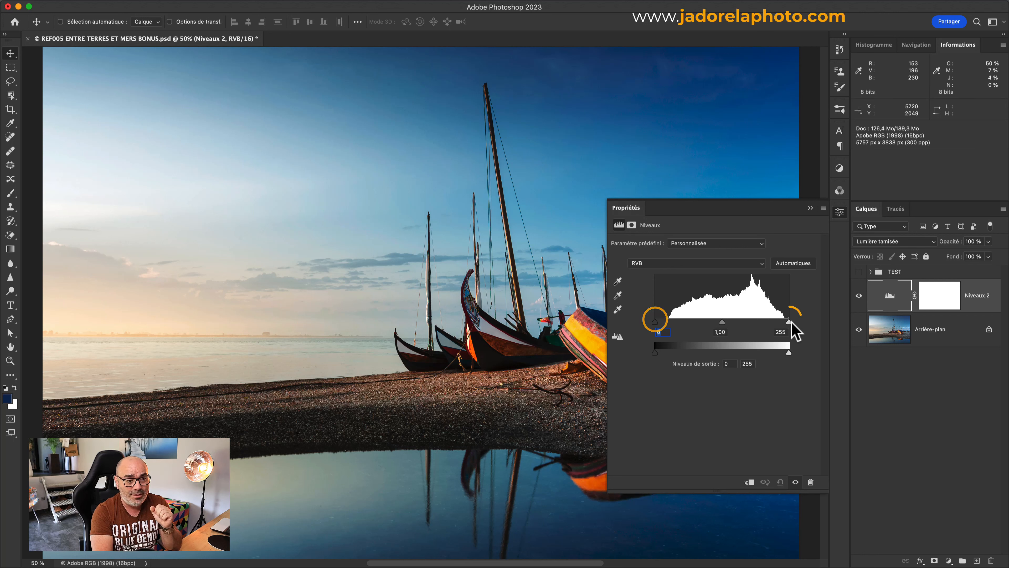
pyautogui.click(722, 321)
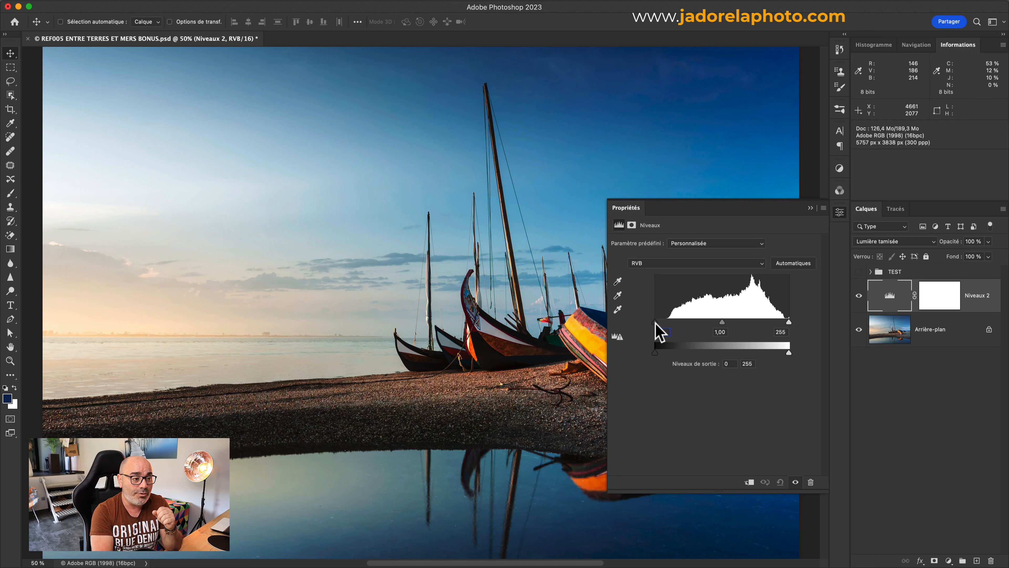
pyautogui.moveTo(657, 322)
pyautogui.mouseDown()
pyautogui.moveTo(708, 321)
pyautogui.moveTo(645, 322)
pyautogui.mouseUp()
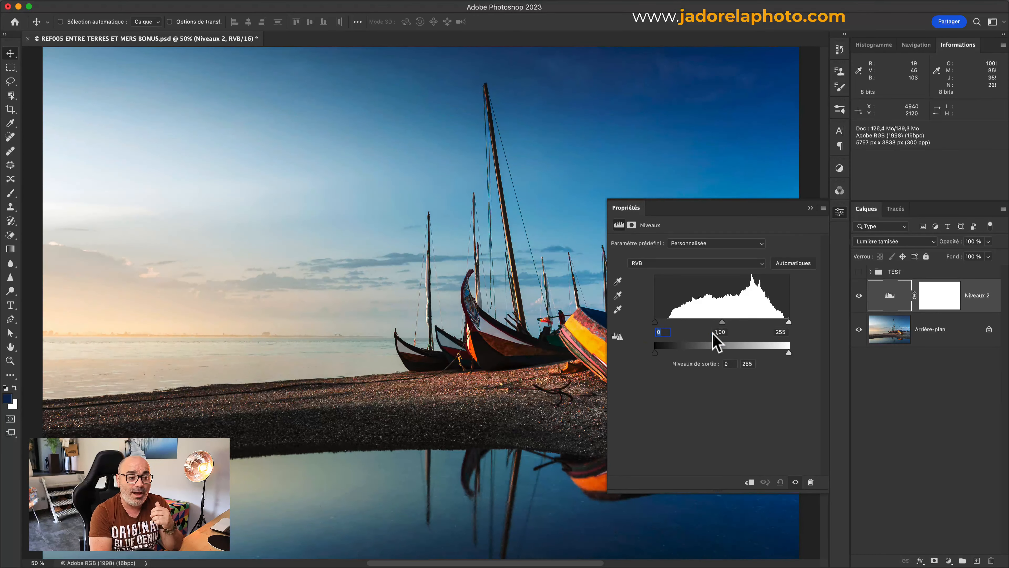
pyautogui.moveTo(789, 323)
pyautogui.mouseDown()
pyautogui.moveTo(759, 321)
pyautogui.moveTo(806, 324)
pyautogui.mouseUp()
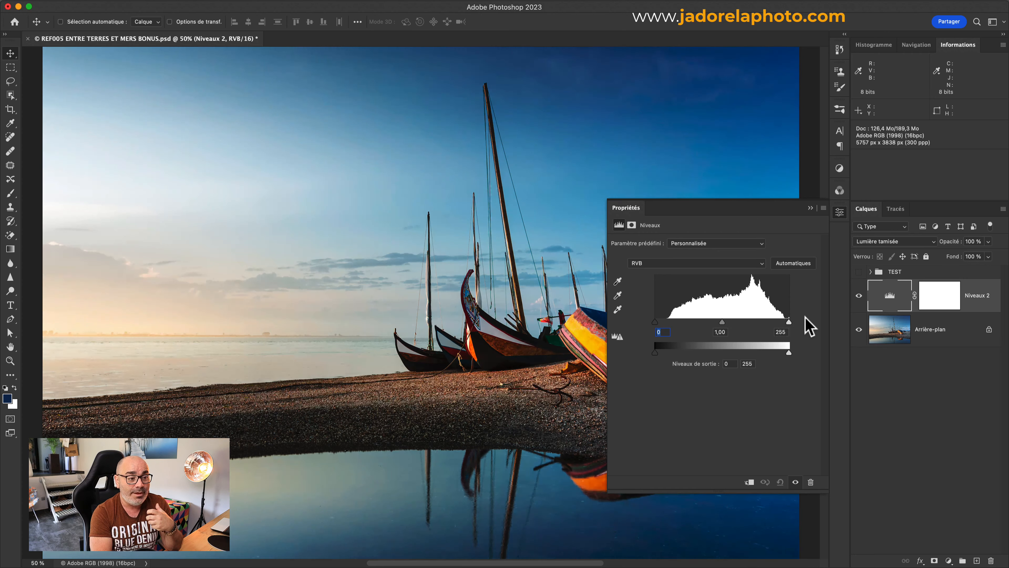
pyautogui.moveTo(723, 322); pyautogui.dragTo(730, 332)
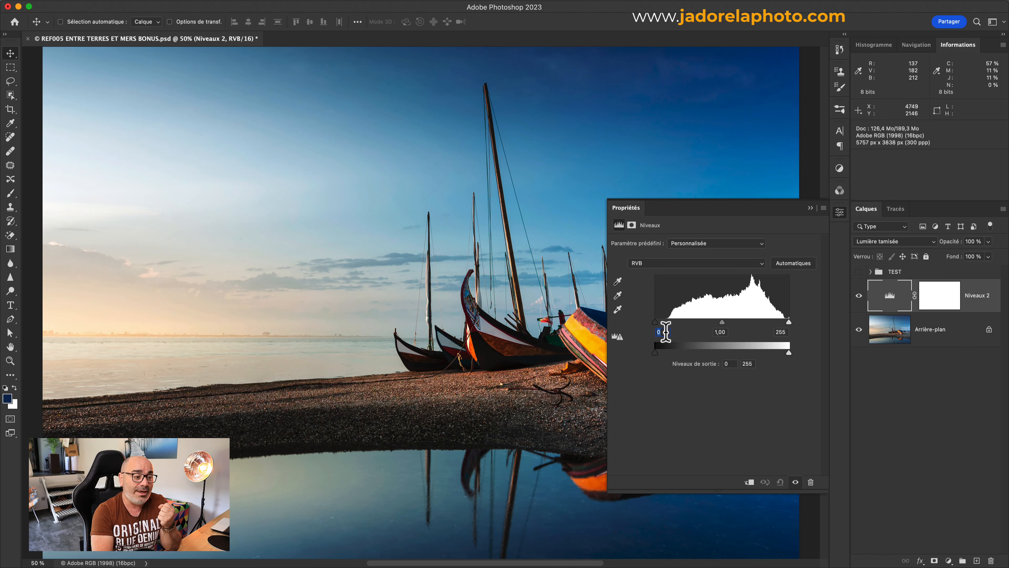
pyautogui.moveTo(656, 327)
pyautogui.mouseDown()
pyautogui.moveTo(680, 331)
pyautogui.moveTo(639, 329)
pyautogui.mouseUp()
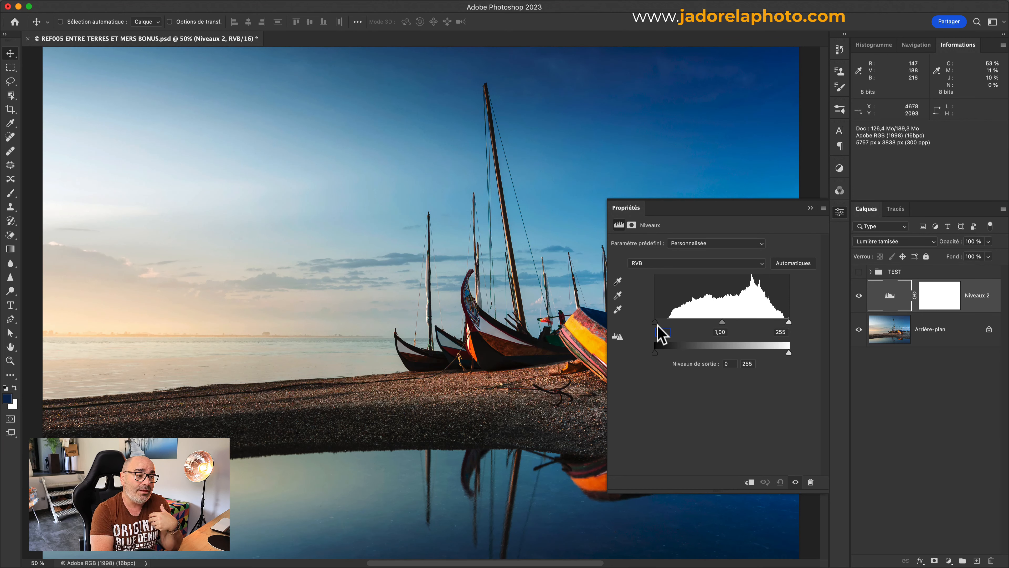
pyautogui.moveTo(655, 322)
pyautogui.mouseDown()
pyautogui.moveTo(682, 324)
pyautogui.moveTo(643, 329)
pyautogui.mouseUp()
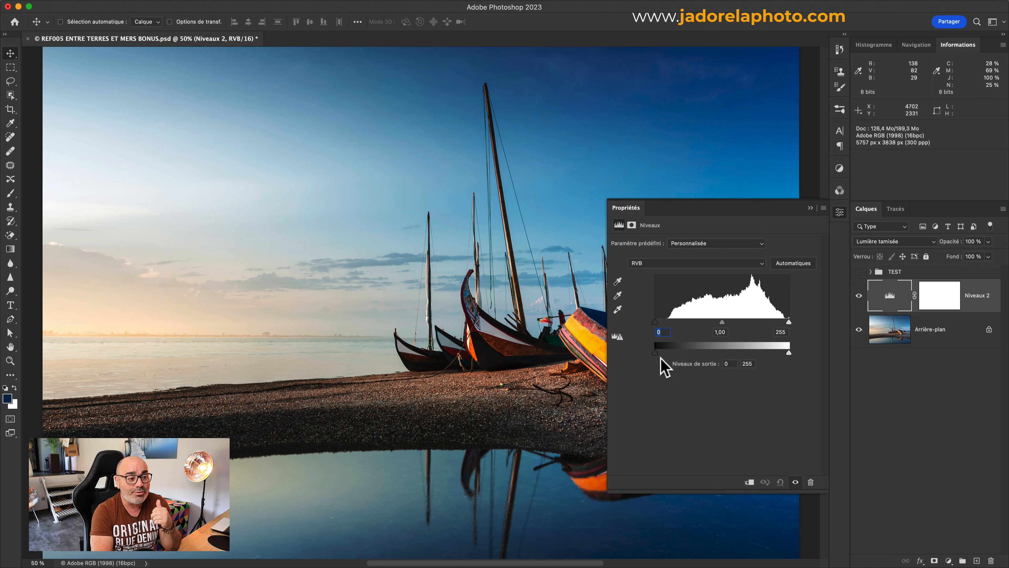
# - Try a black output level of 69 on the Niveaux layer, reset it to 0, and compare with the layer hidden
pyautogui.moveTo(655, 352); pyautogui.dragTo(690, 351)
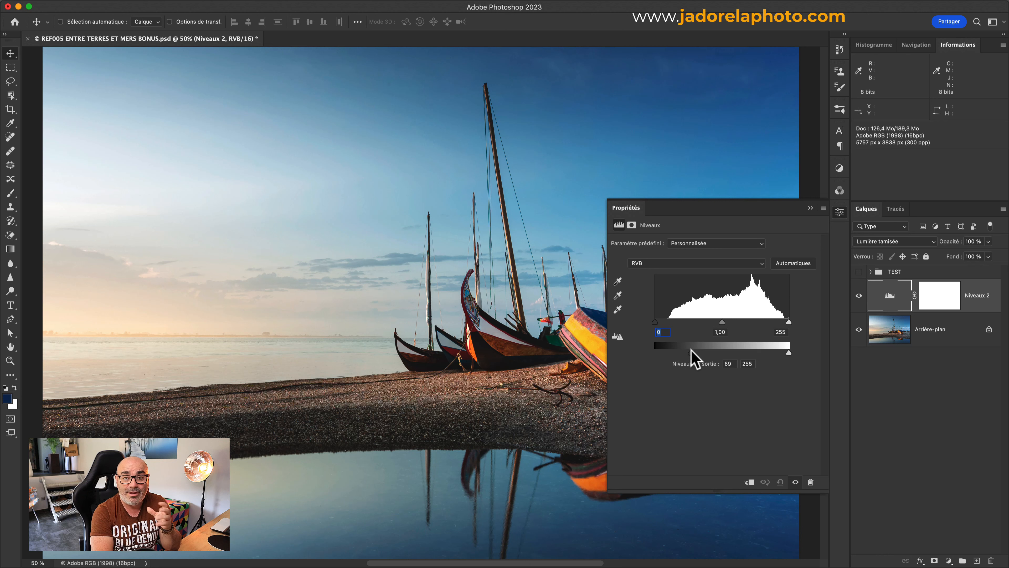
pyautogui.moveTo(692, 349); pyautogui.dragTo(651, 353)
pyautogui.click(859, 296)
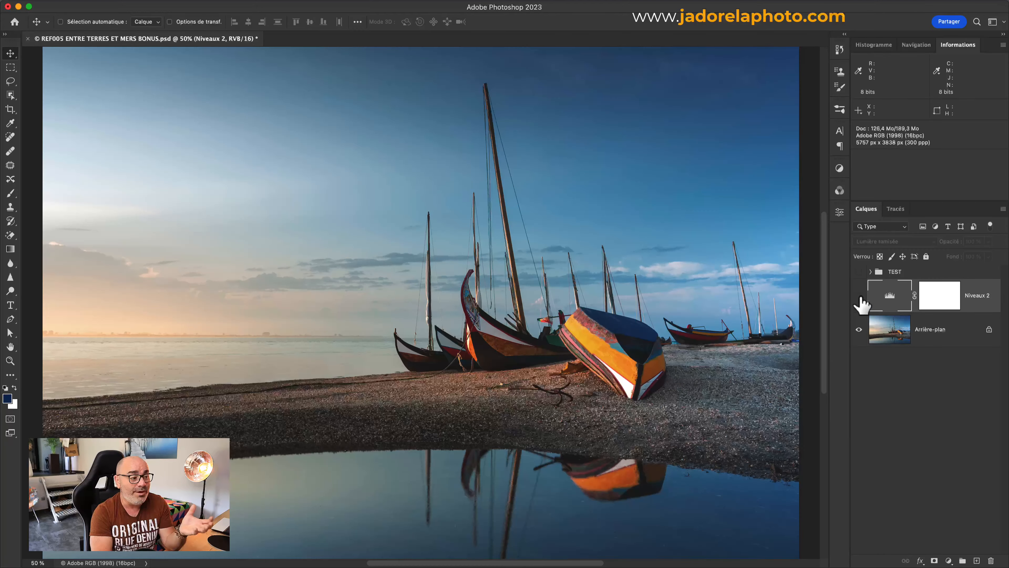
pyautogui.click(859, 297)
# - Set the Niveaux layer's output levels to 50 for black and 209 for white, and compare the photo with the layer hidden
pyautogui.click(886, 304)
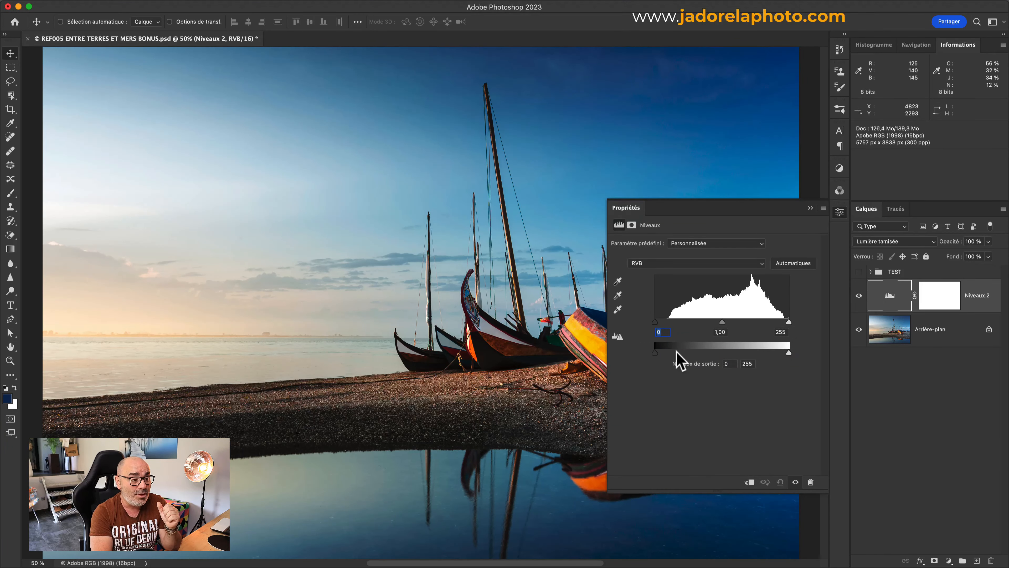
pyautogui.moveTo(655, 352); pyautogui.dragTo(680, 352)
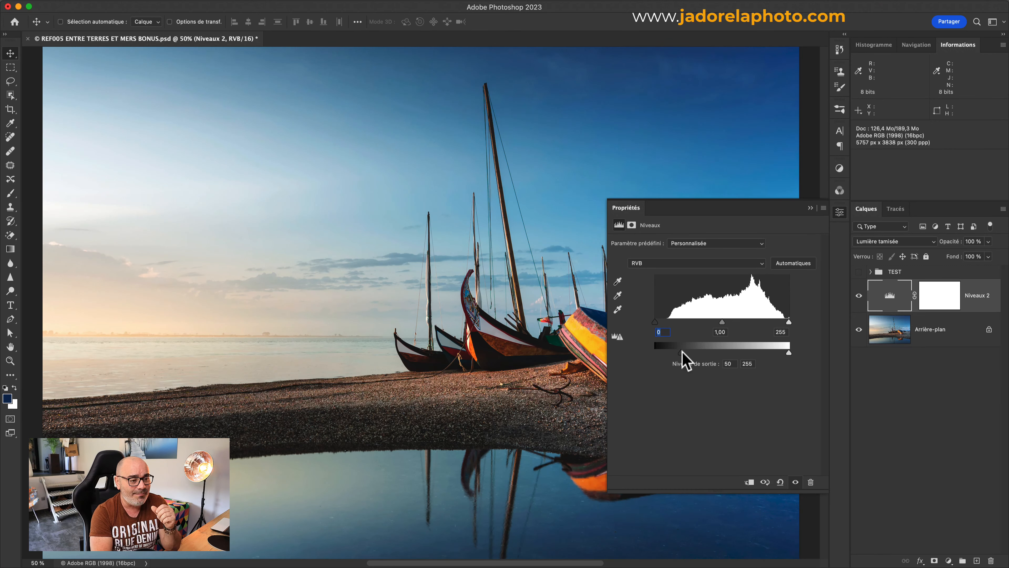
pyautogui.moveTo(789, 352); pyautogui.dragTo(769, 352)
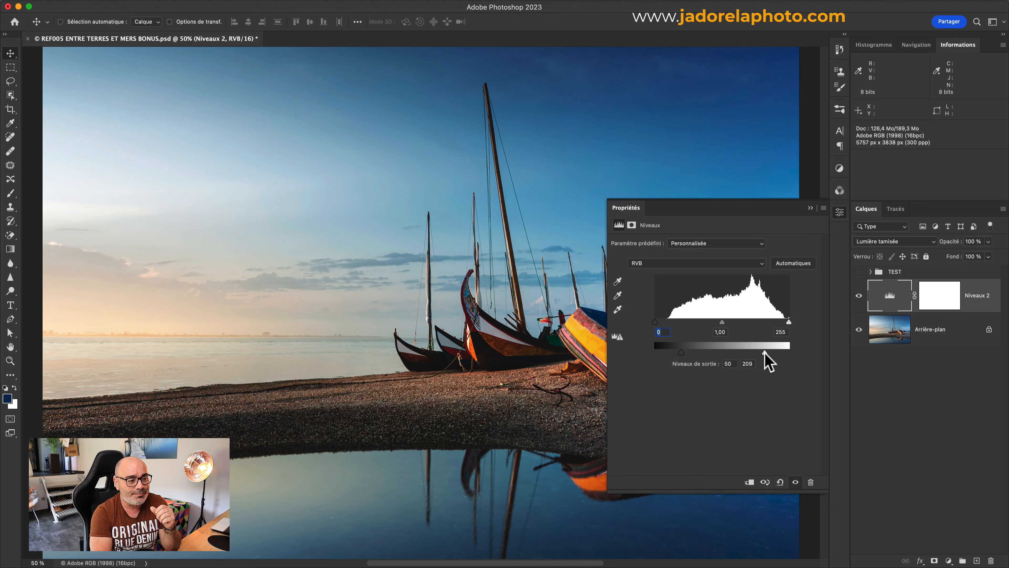
pyautogui.click(859, 295)
pyautogui.click(859, 296)
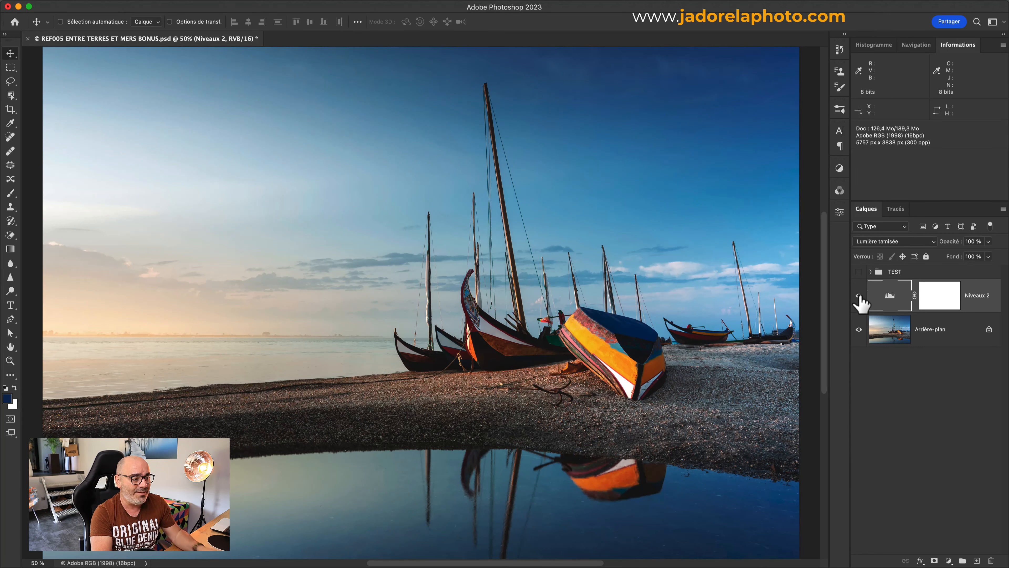
pyautogui.press('super+minus')
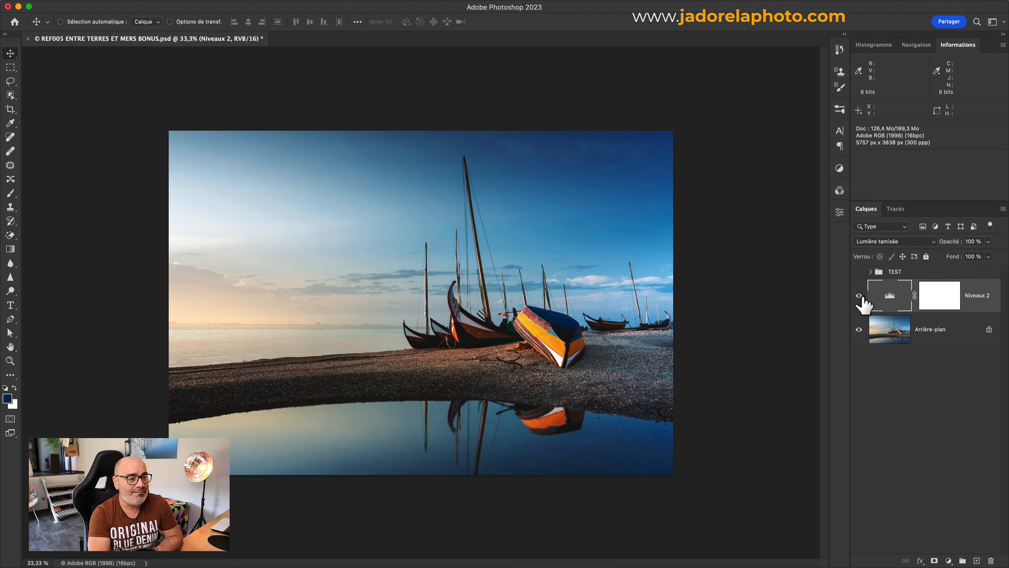
pyautogui.click(858, 296)
pyautogui.click(858, 296)
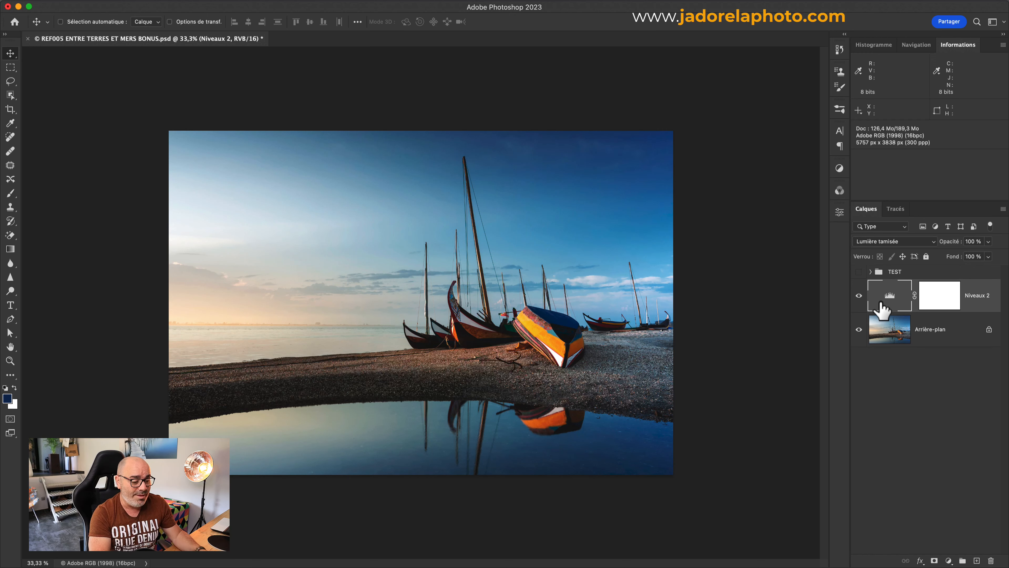
# - Set the Niveaux layer's midtone input to 1,18 and its black output level to 65
pyautogui.click(889, 304)
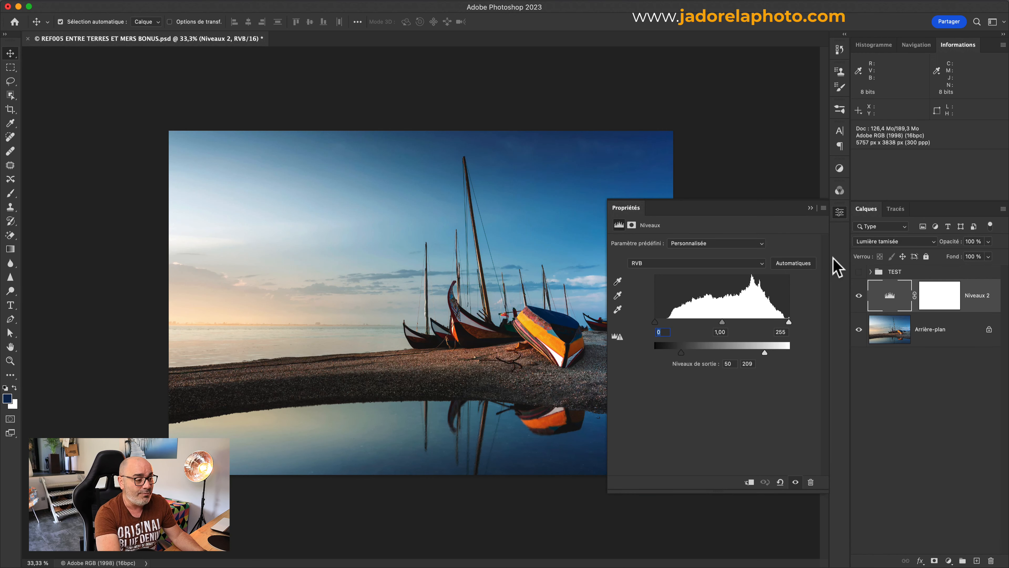
pyautogui.press('super+plus')
pyautogui.moveTo(722, 322); pyautogui.dragTo(714, 321)
pyautogui.moveTo(683, 353); pyautogui.dragTo(689, 353)
# - Compare the boats up close and the full photo with the Niveaux layer hidden and shown
pyautogui.press('super+plus')
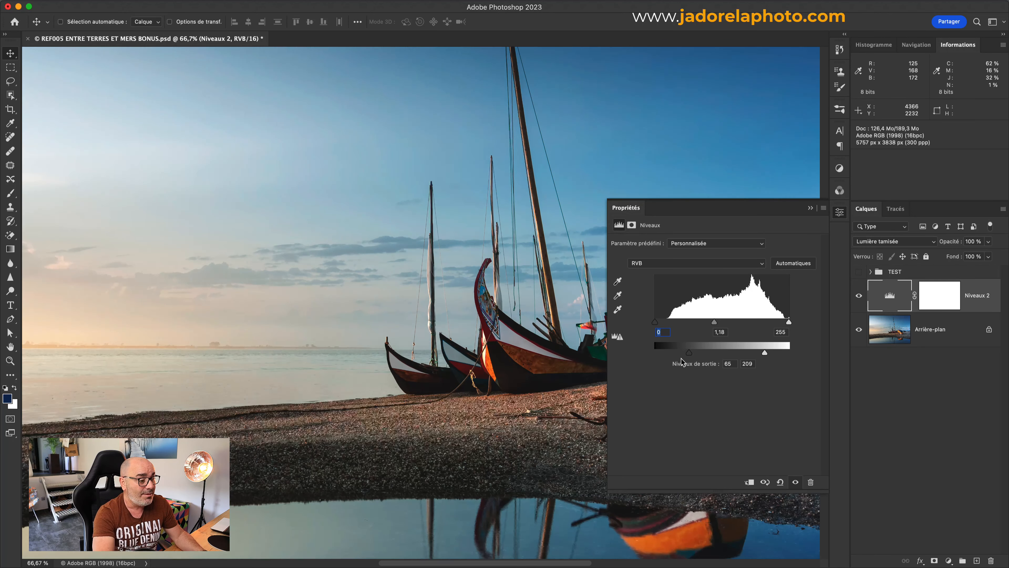
pyautogui.moveTo(516, 431); pyautogui.dragTo(383, 412)
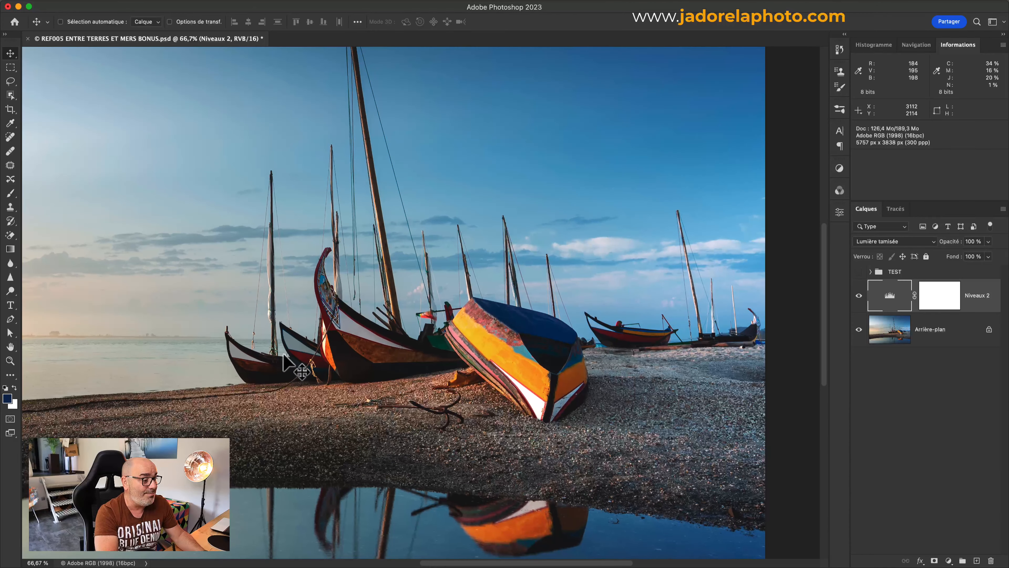
pyautogui.click(859, 295)
pyautogui.click(859, 295)
pyautogui.click(859, 295)
pyautogui.click(859, 295)
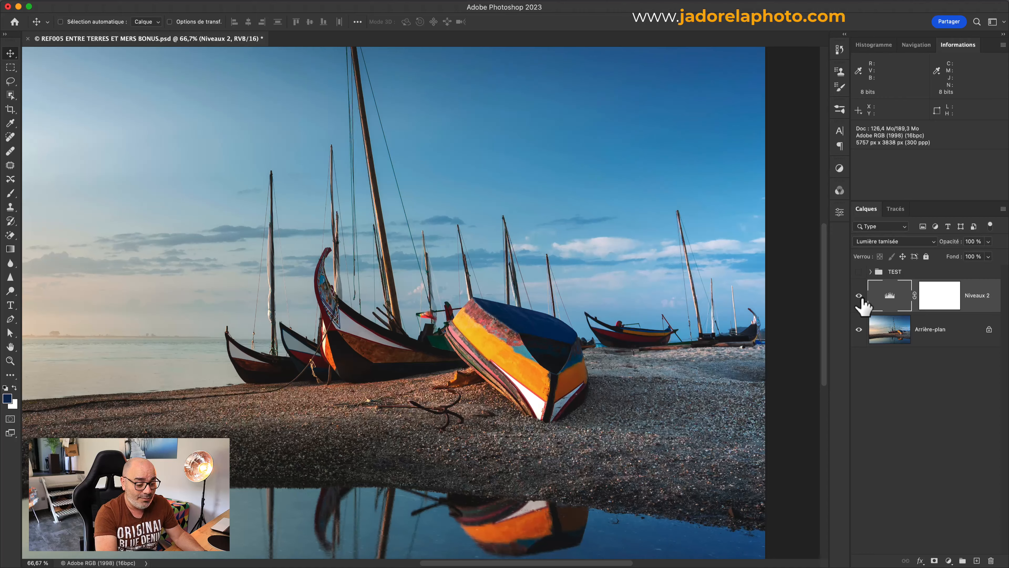
pyautogui.press('super+minus')
pyautogui.press('super+minus')
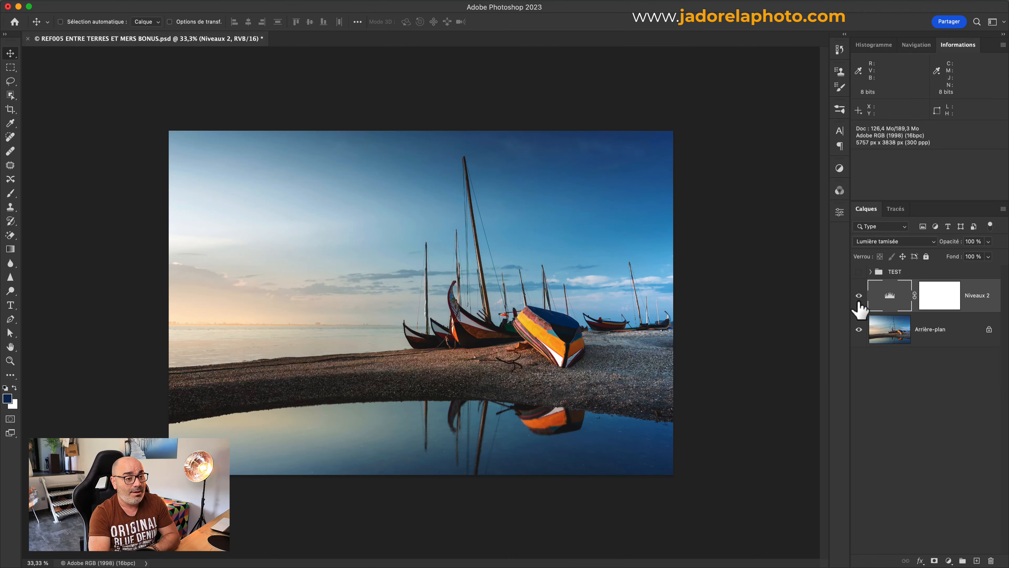
pyautogui.click(859, 302)
pyautogui.click(858, 304)
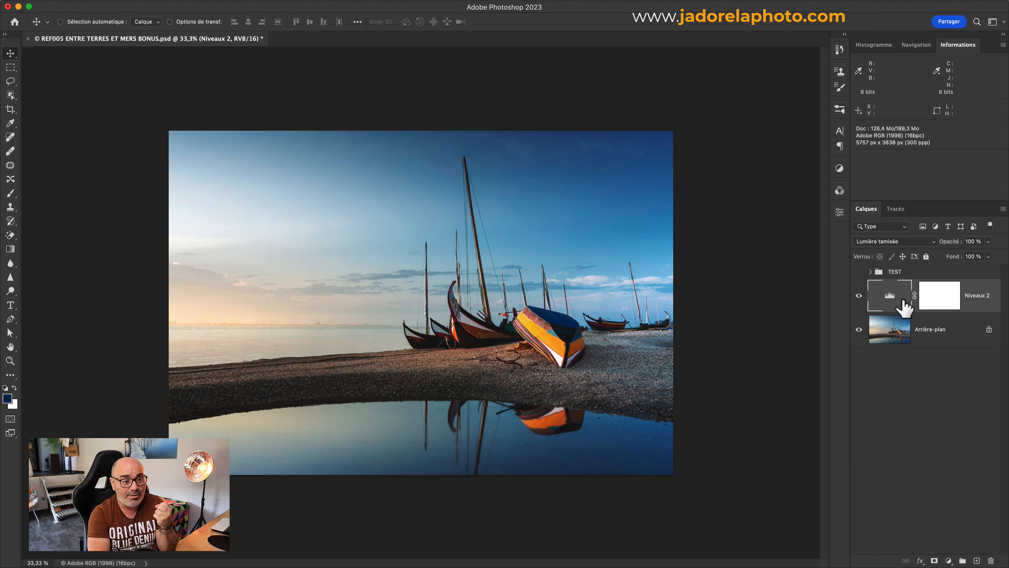
# - Set the Niveaux 2 layer's white output level to 189 and compare the photo with the layer hidden and shown
pyautogui.doubleClick(890, 300)
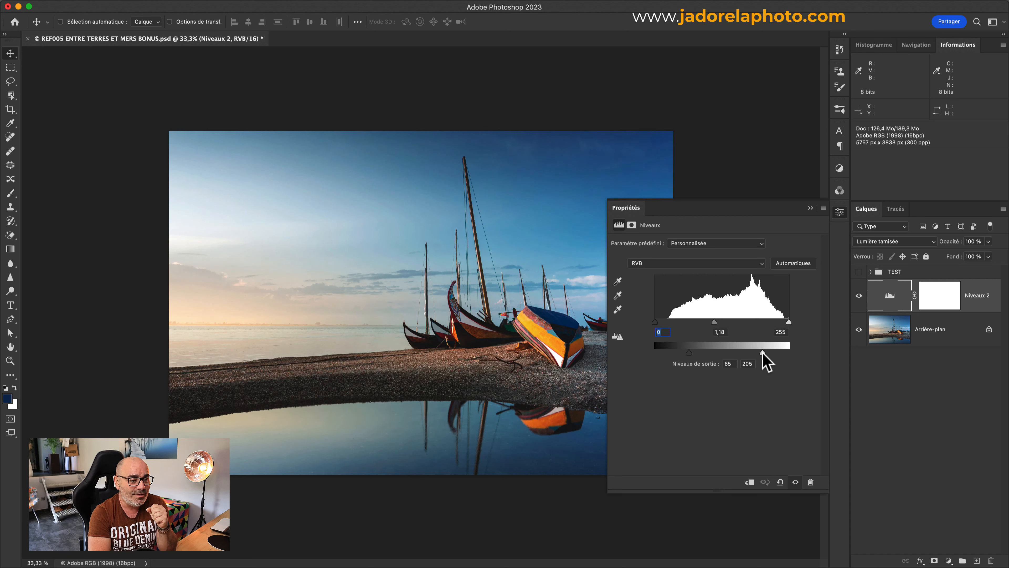
pyautogui.moveTo(761, 353); pyautogui.dragTo(756, 354)
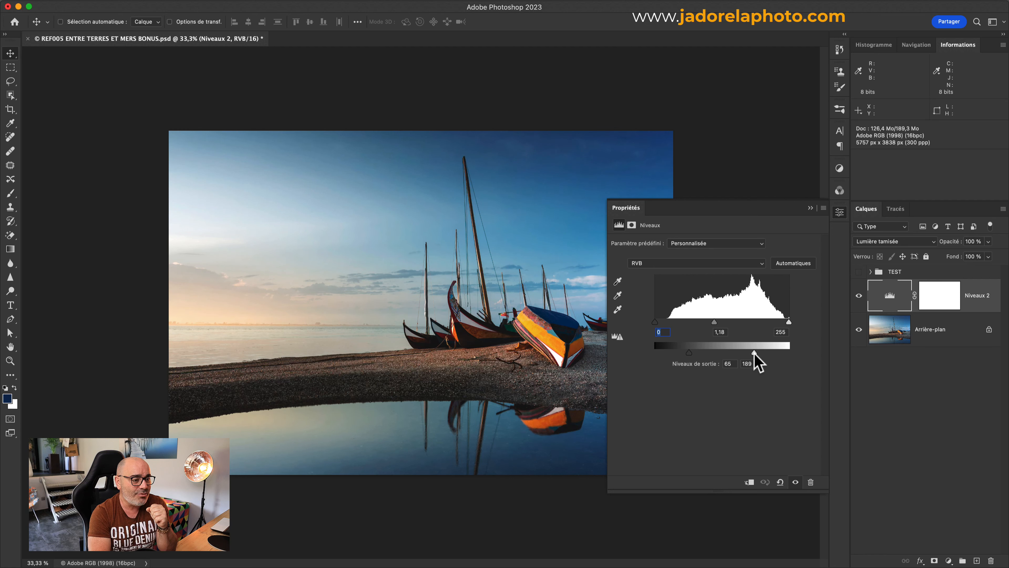
pyautogui.click(861, 305)
pyautogui.click(861, 305)
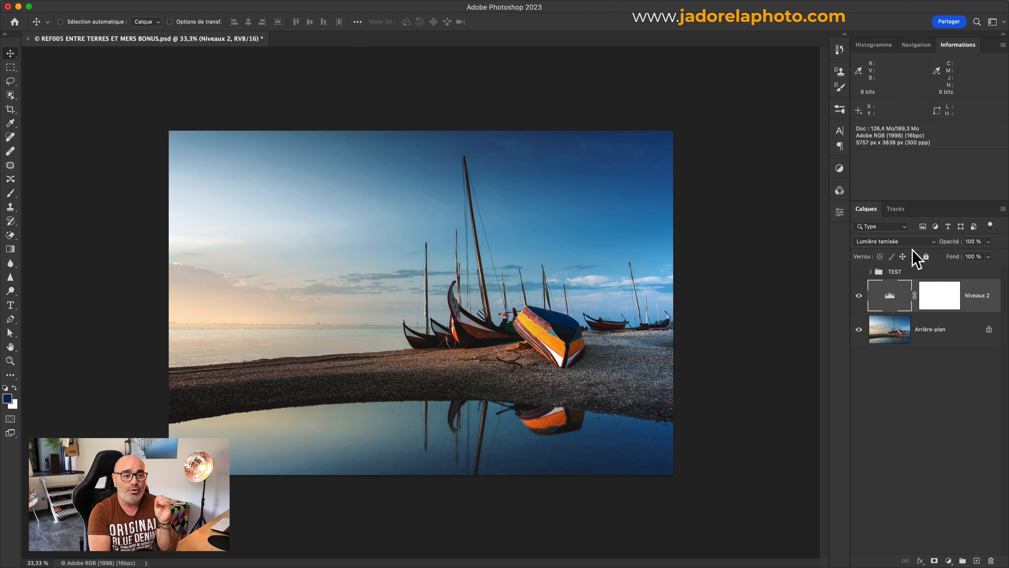
pyautogui.click(860, 296)
pyautogui.click(859, 296)
pyautogui.click(860, 296)
pyautogui.click(859, 296)
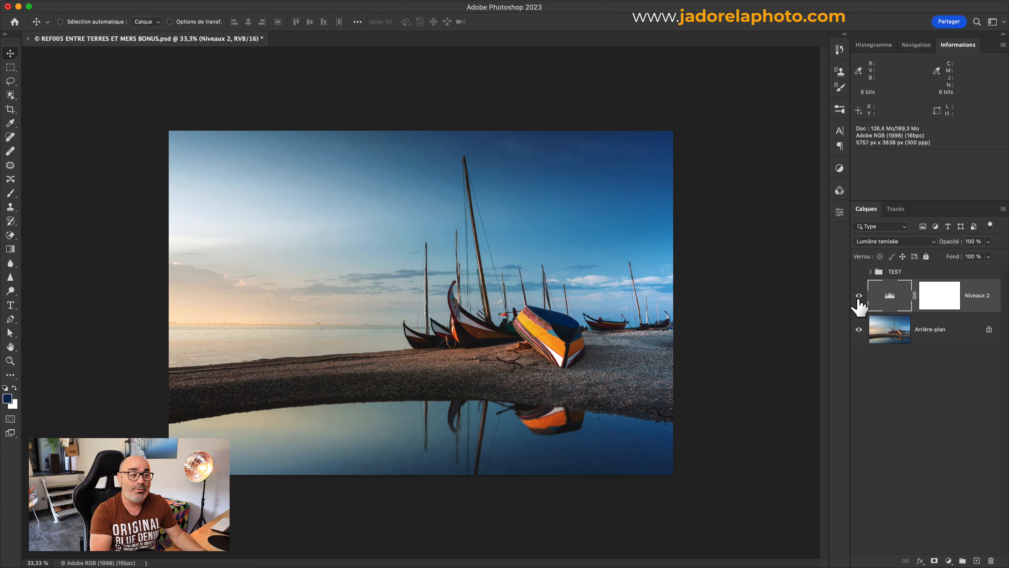
# - Examine the hulls and shingle up close, compare them with the Niveaux 2 layer hidden and shown, and return to the full photo
pyautogui.press('super+plus')
pyautogui.press('super+plus')
pyautogui.press('super+plus')
pyautogui.press('super+plus')
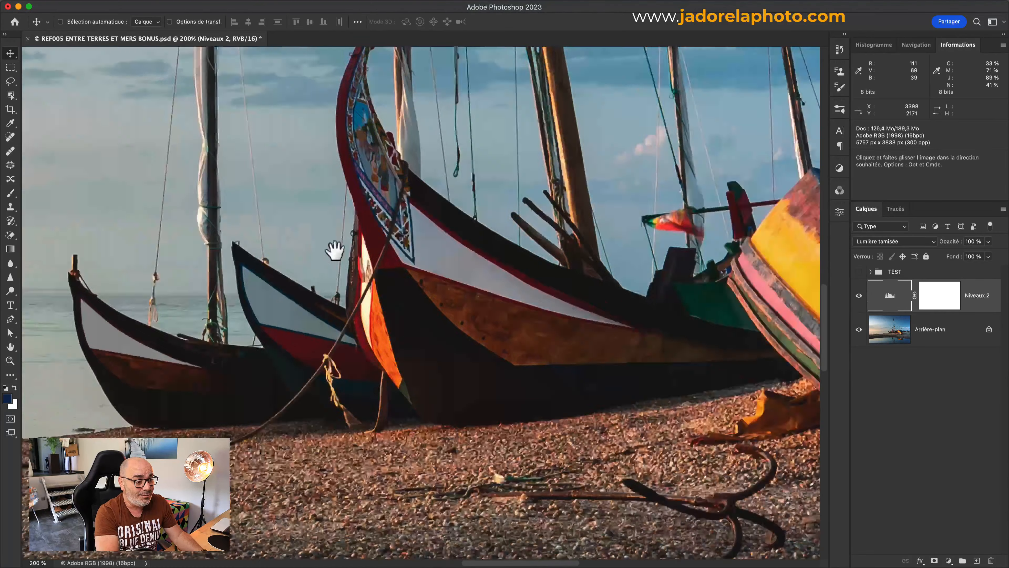
pyautogui.moveTo(335, 251); pyautogui.dragTo(191, 195)
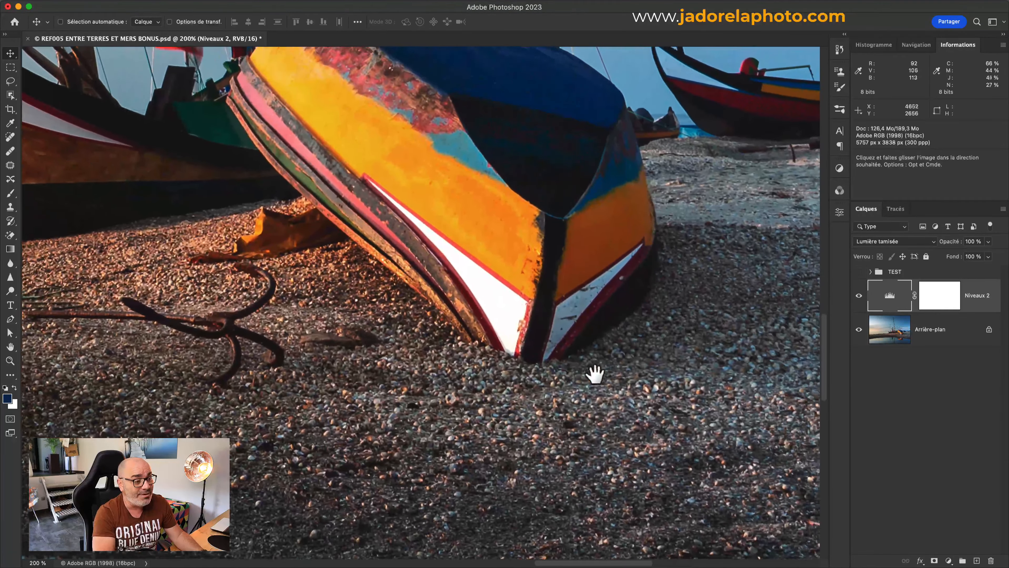
pyautogui.moveTo(594, 374); pyautogui.dragTo(551, 394)
pyautogui.press('super+minus')
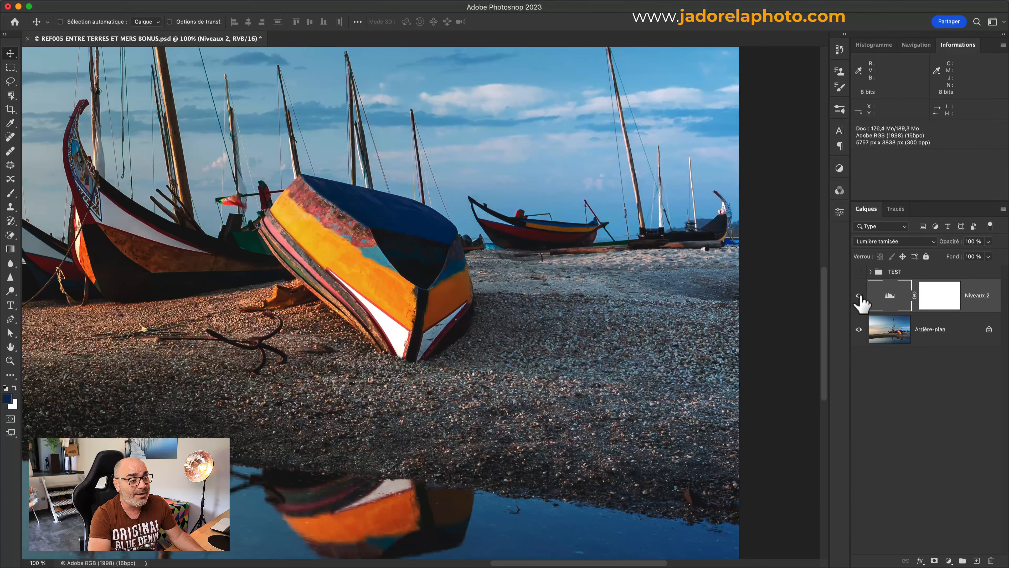
pyautogui.press('super+plus')
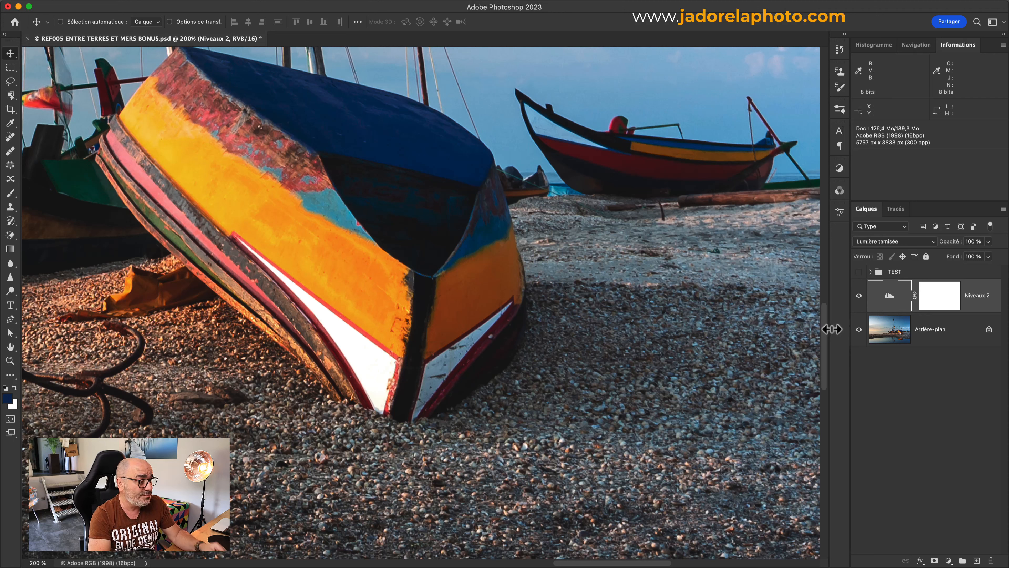
pyautogui.press('super')
pyautogui.press('super+minus')
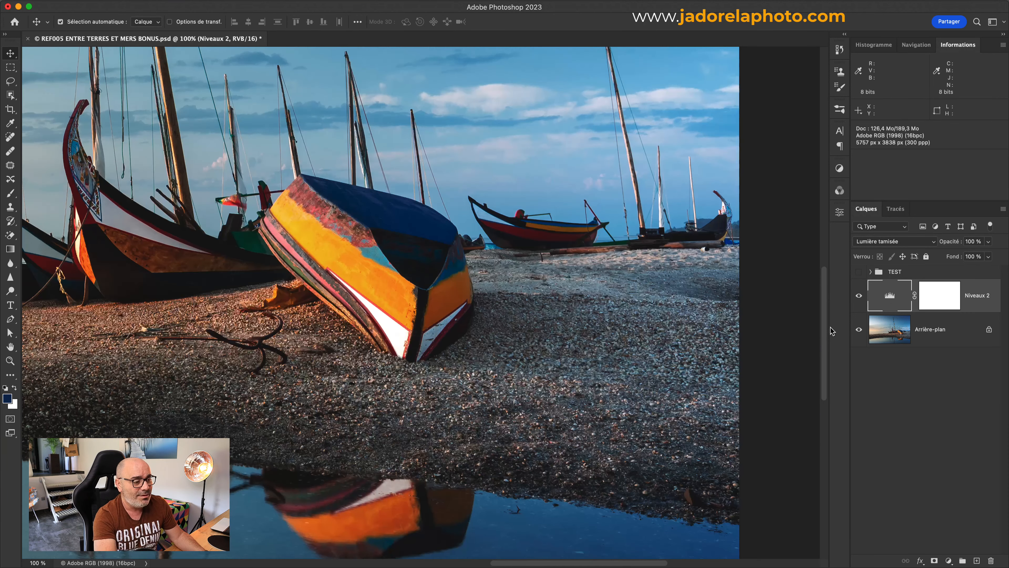
pyautogui.click(859, 297)
pyautogui.click(859, 296)
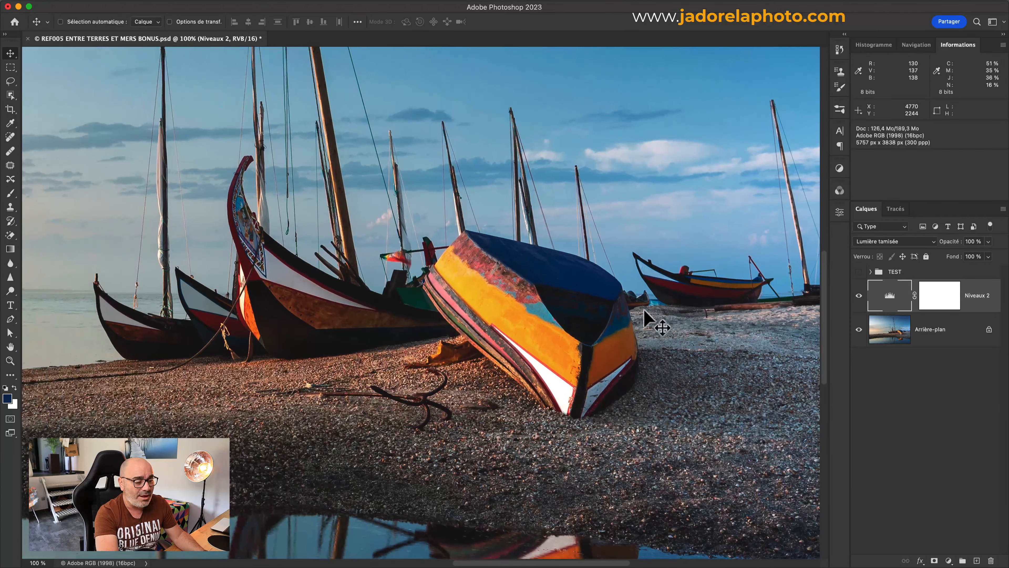
pyautogui.press('super+plus')
pyautogui.press('super+minus')
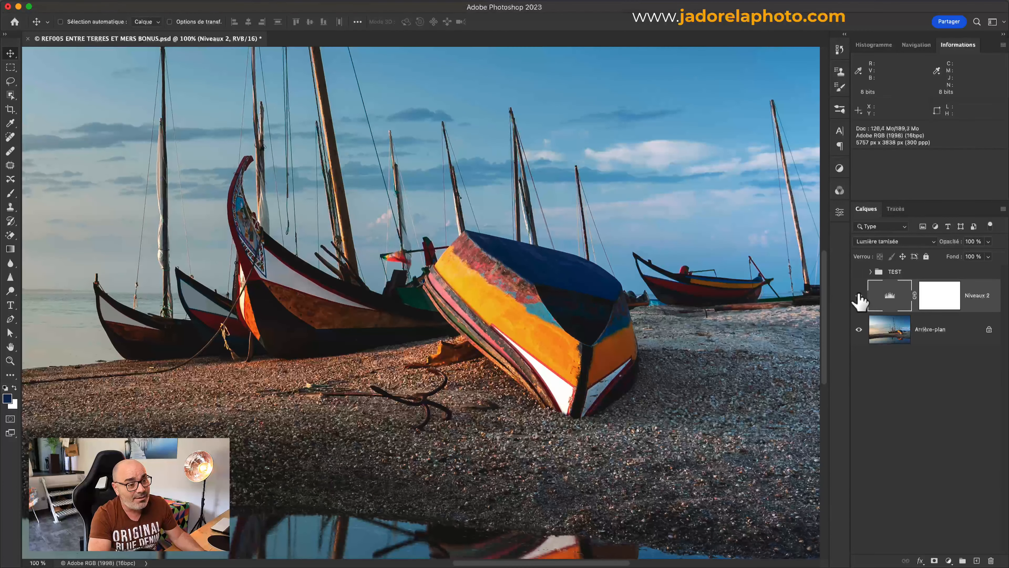
pyautogui.click(859, 295)
pyautogui.click(859, 295)
pyautogui.press('super+0')
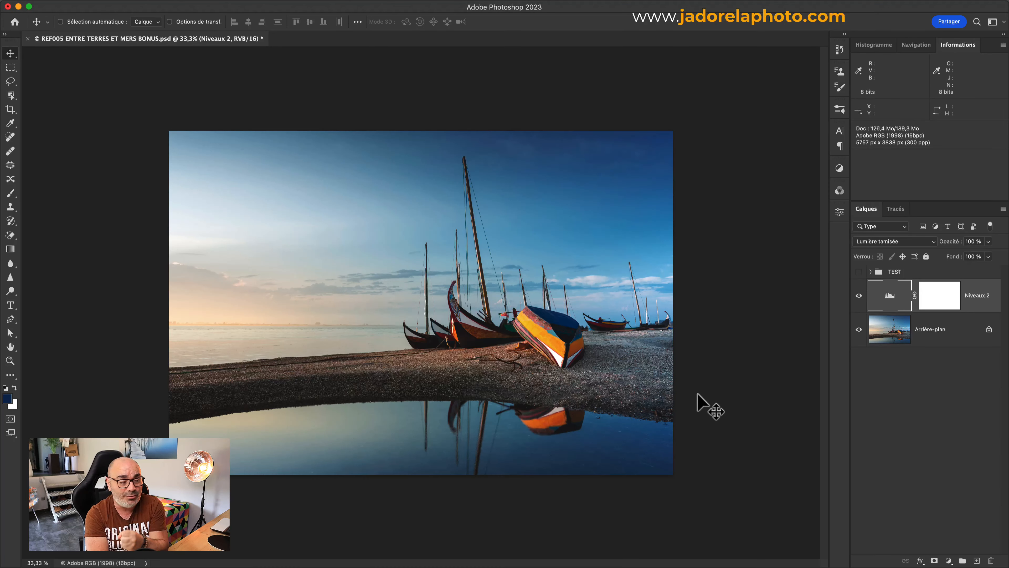
# - Try the Lumière crue and Lumière vive blend modes on Niveaux 2, restore Lumière tamisée, and compare with the layer hidden
pyautogui.click(904, 242)
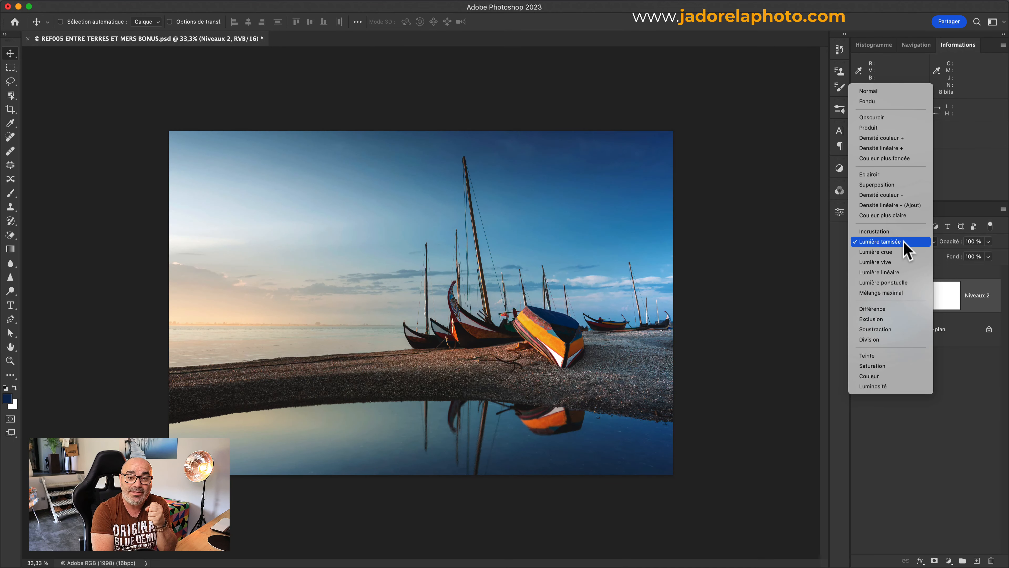
pyautogui.click(789, 230)
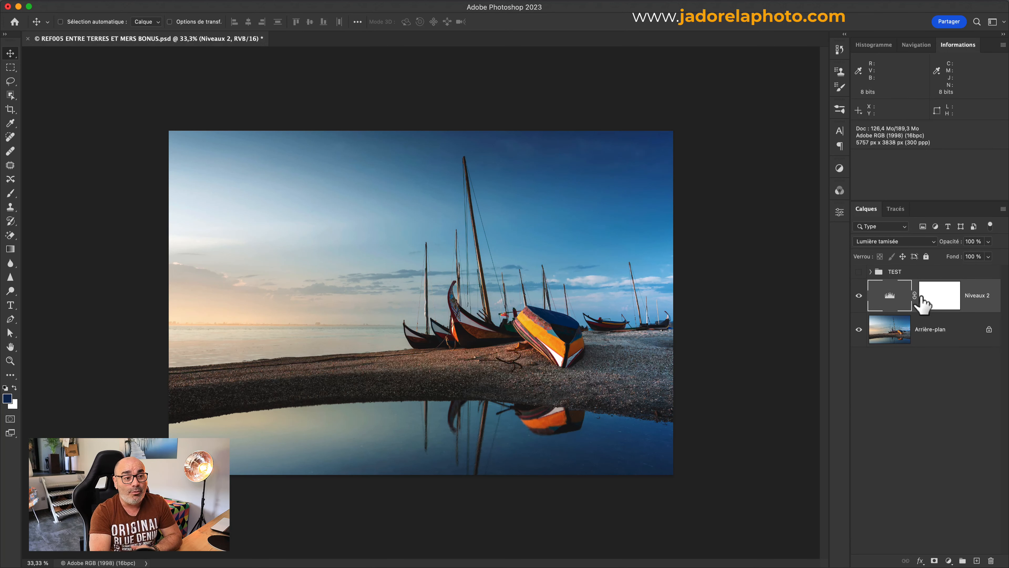
pyautogui.click(922, 242)
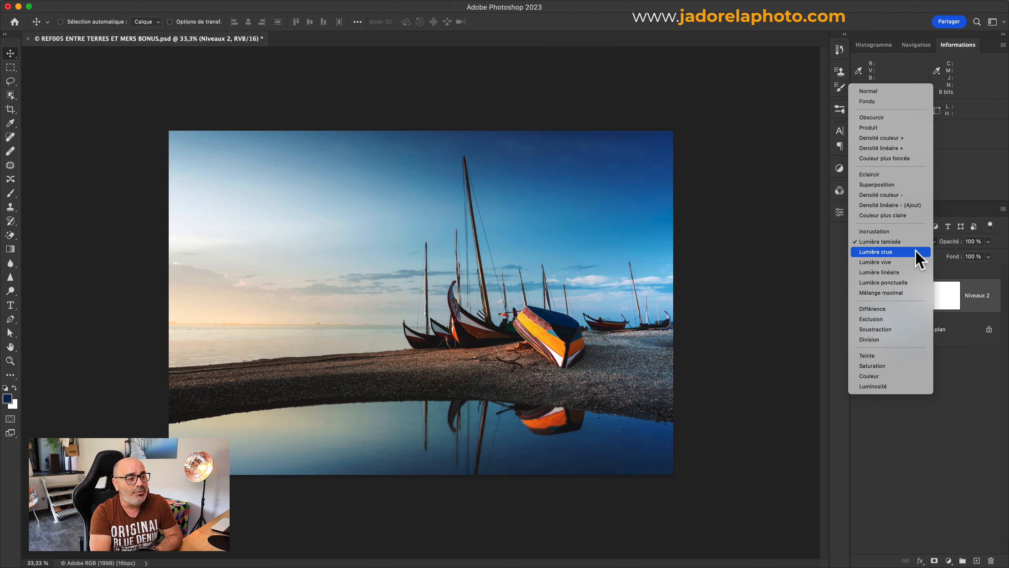
pyautogui.click(921, 252)
pyautogui.click(904, 241)
pyautogui.click(902, 252)
pyautogui.click(903, 243)
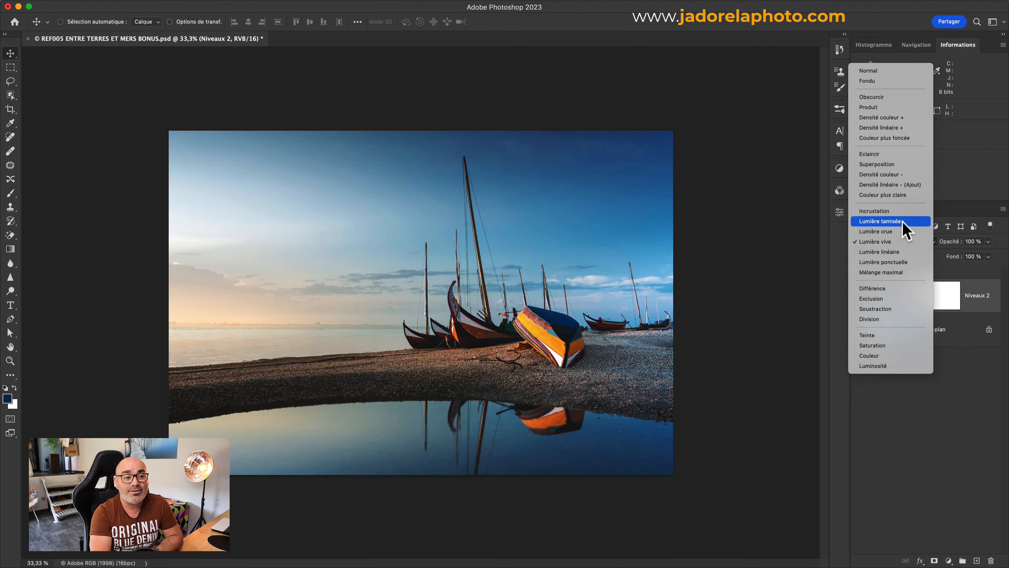
pyautogui.click(902, 222)
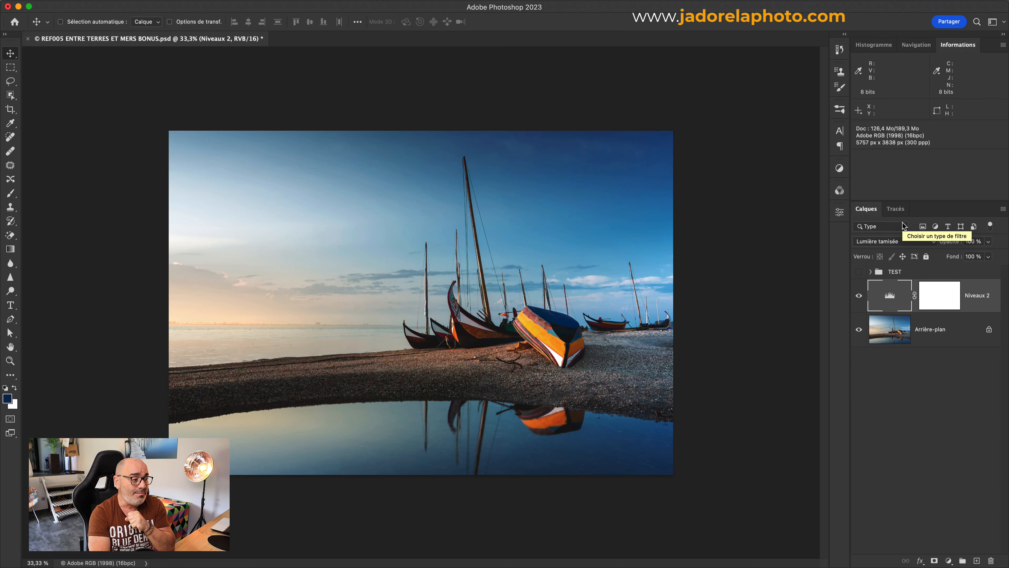
pyautogui.click(859, 296)
pyautogui.click(859, 297)
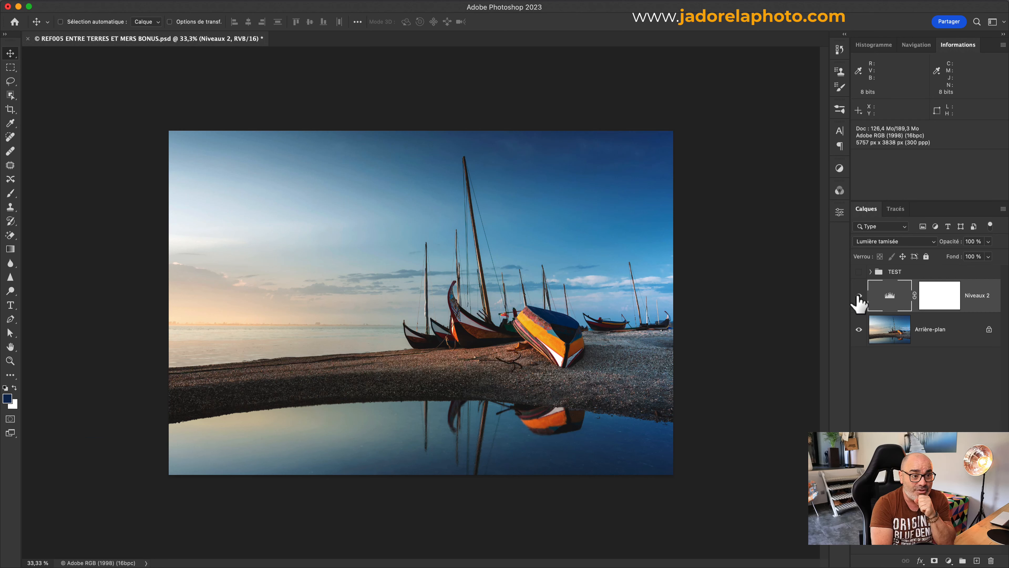
# - Show and expand the TEST group and hide its clipped levels adjustment to view the plain blue and orange swatches
pyautogui.click(859, 272)
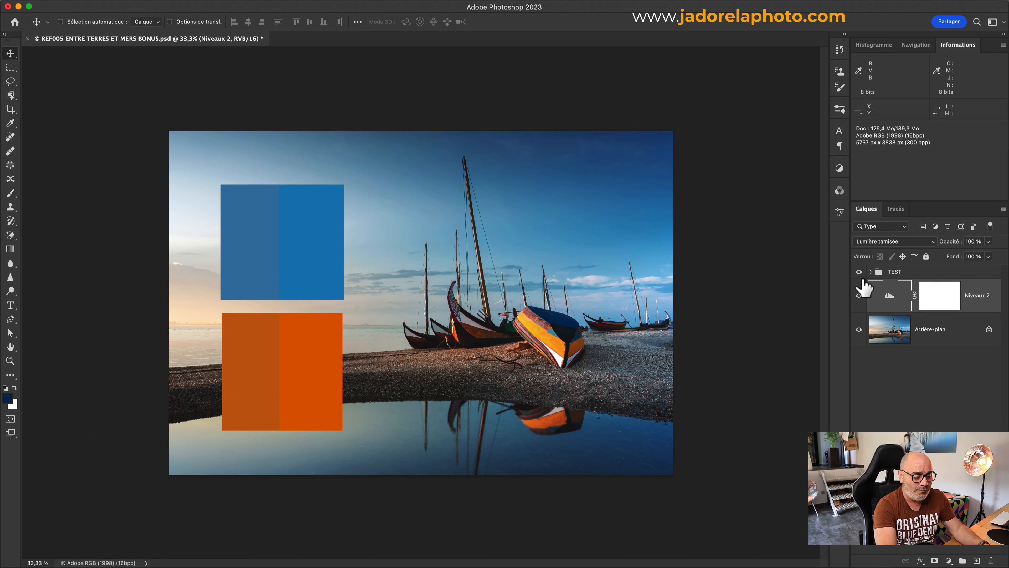
pyautogui.press('super+equal')
pyautogui.moveTo(473, 383); pyautogui.dragTo(781, 318)
pyautogui.click(871, 271)
pyautogui.click(859, 296)
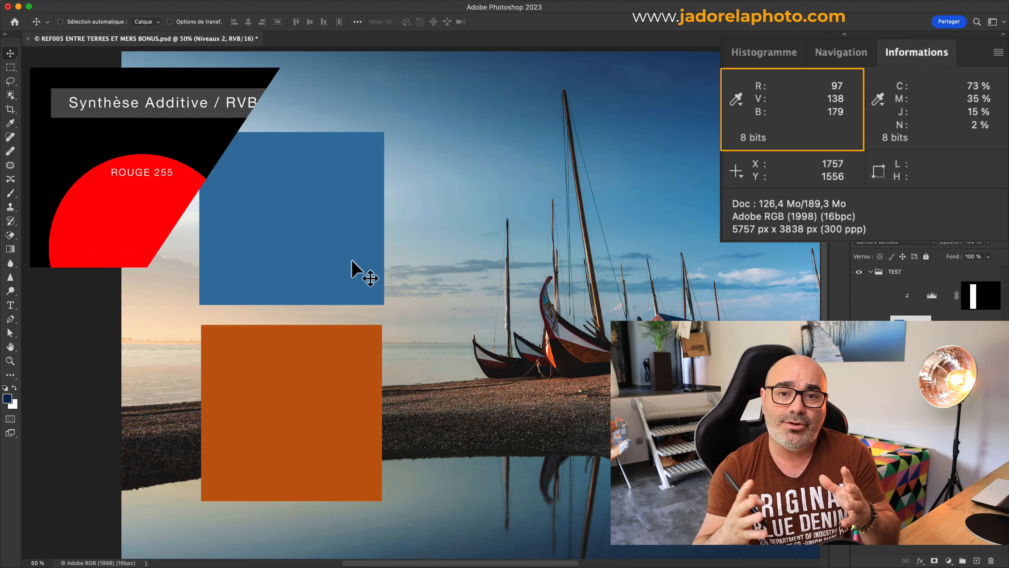
pyautogui.moveTo(175, 262); pyautogui.dragTo(272, 285)
pyautogui.moveTo(435, 281); pyautogui.dragTo(325, 305)
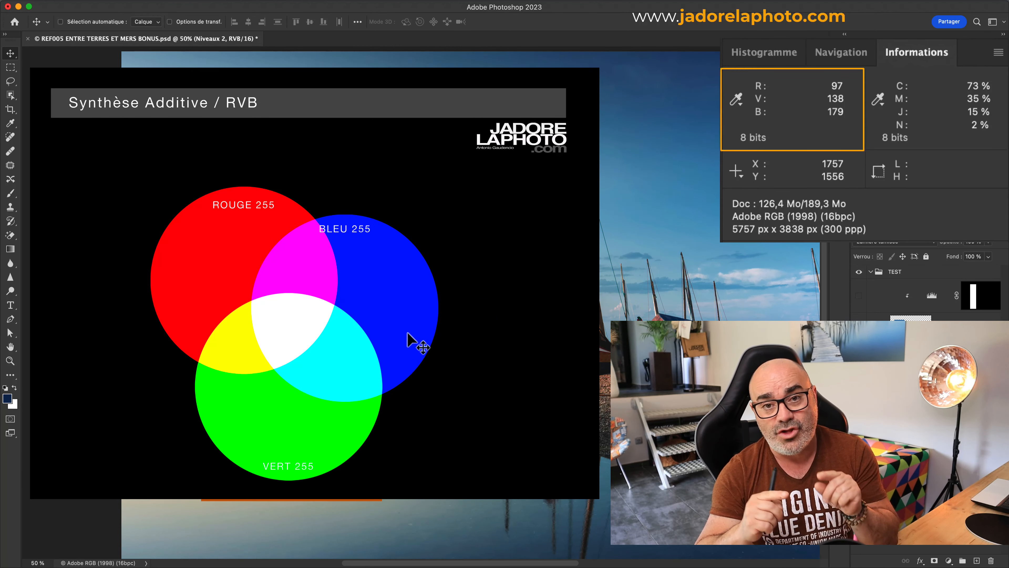
pyautogui.moveTo(292, 413); pyautogui.dragTo(287, 393)
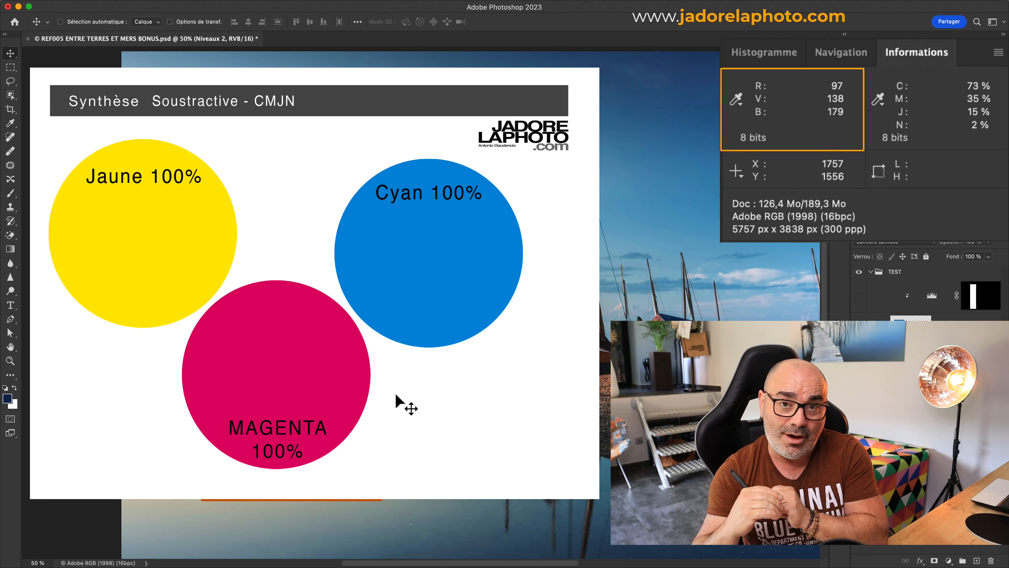
pyautogui.moveTo(161, 247); pyautogui.dragTo(250, 293)
pyautogui.moveTo(429, 282); pyautogui.dragTo(349, 344)
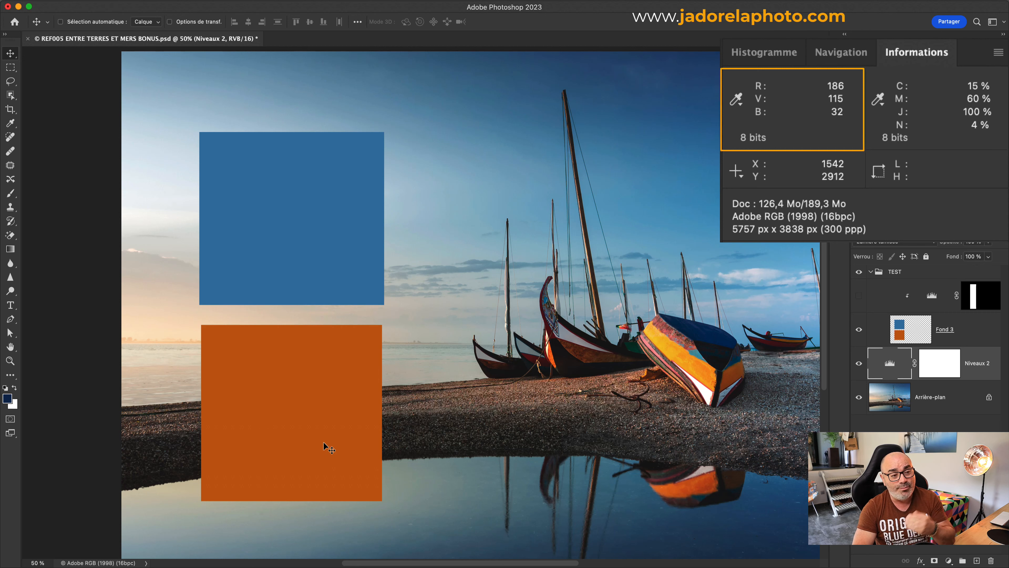
# - Compare the blue and orange swatches up close with the TEST group's clipped levels adjustment shown and hidden
pyautogui.click(858, 295)
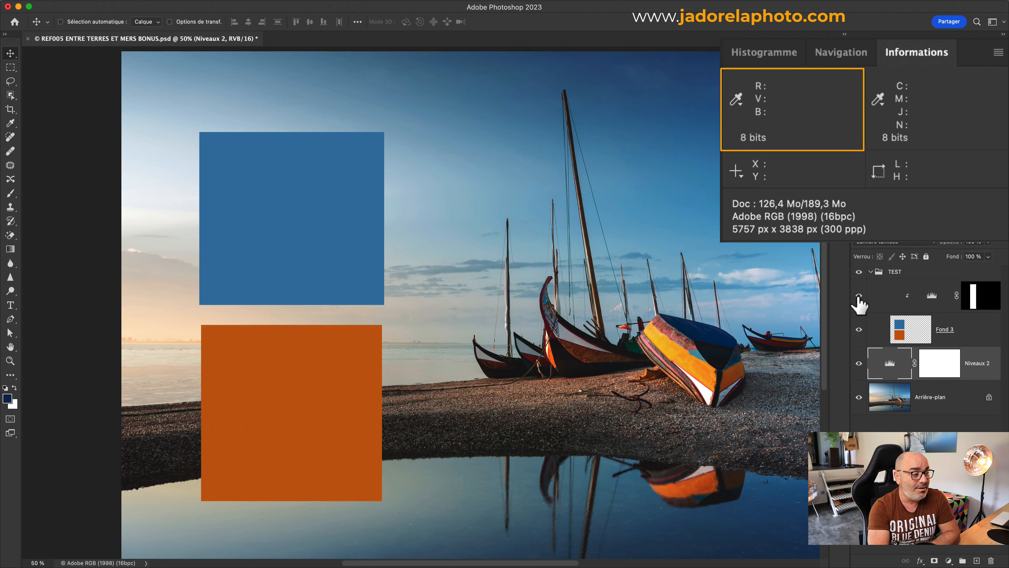
pyautogui.press('super+plus')
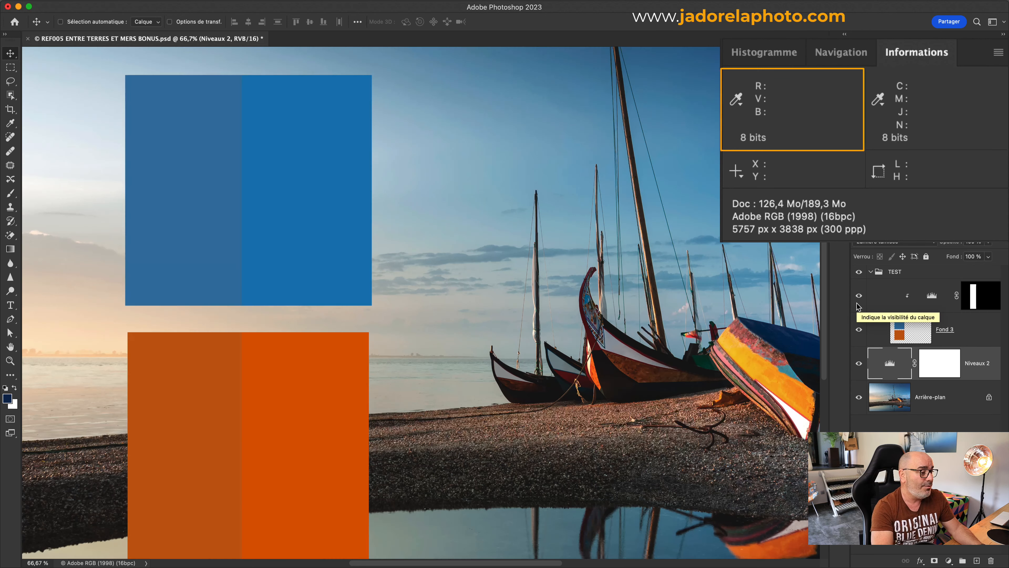
pyautogui.moveTo(329, 451); pyautogui.dragTo(412, 439)
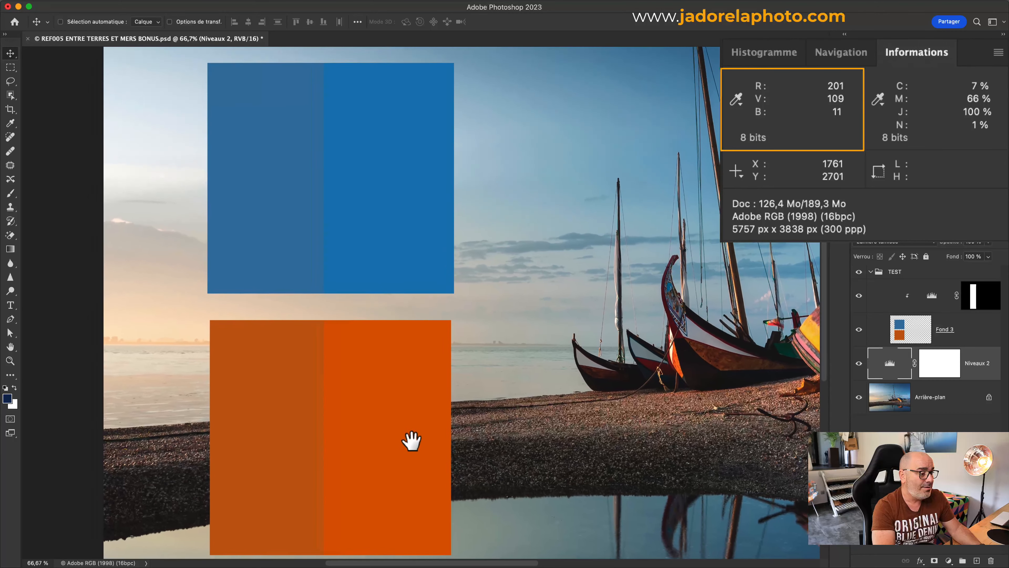
pyautogui.click(859, 294)
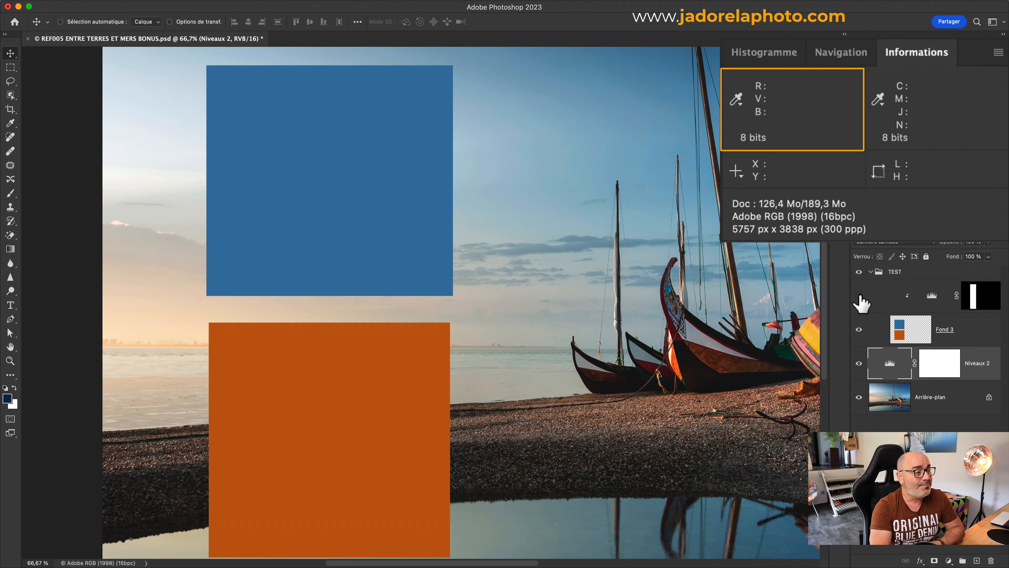
pyautogui.click(858, 295)
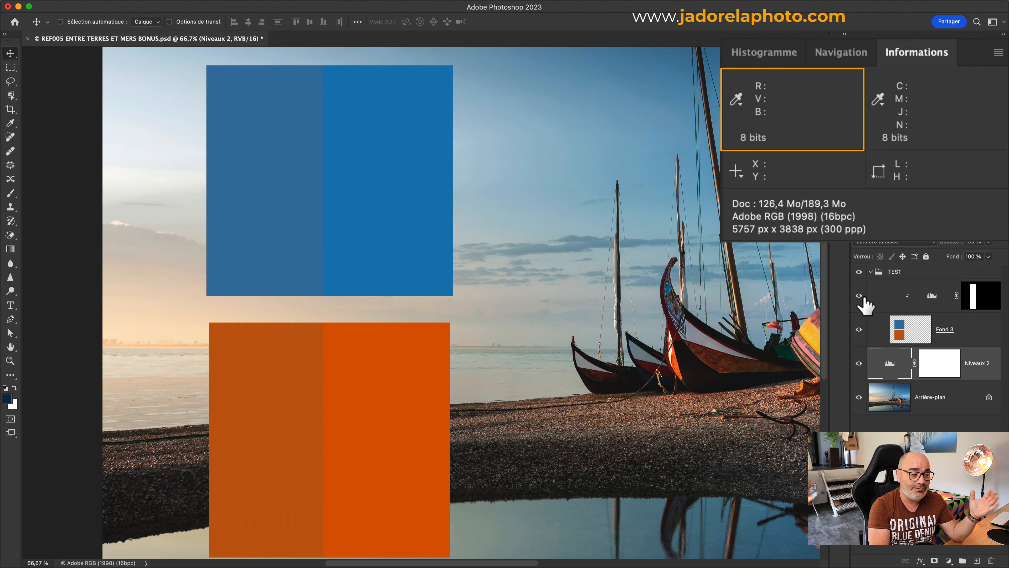
pyautogui.click(859, 296)
pyautogui.click(859, 296)
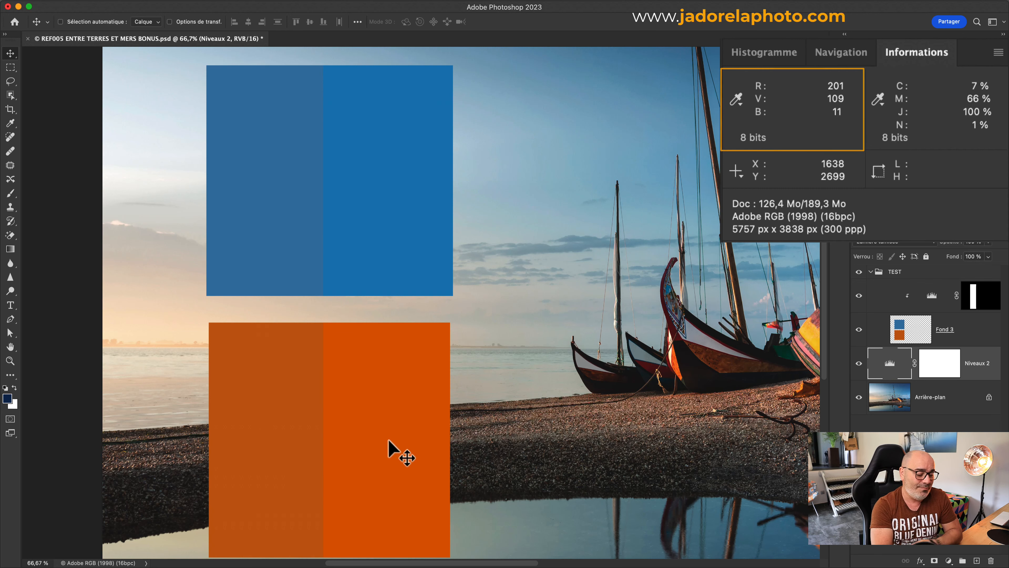
# - Hide the TEST group and collapse it in the layer stack
pyautogui.press('super+minus')
pyautogui.press('super+minus')
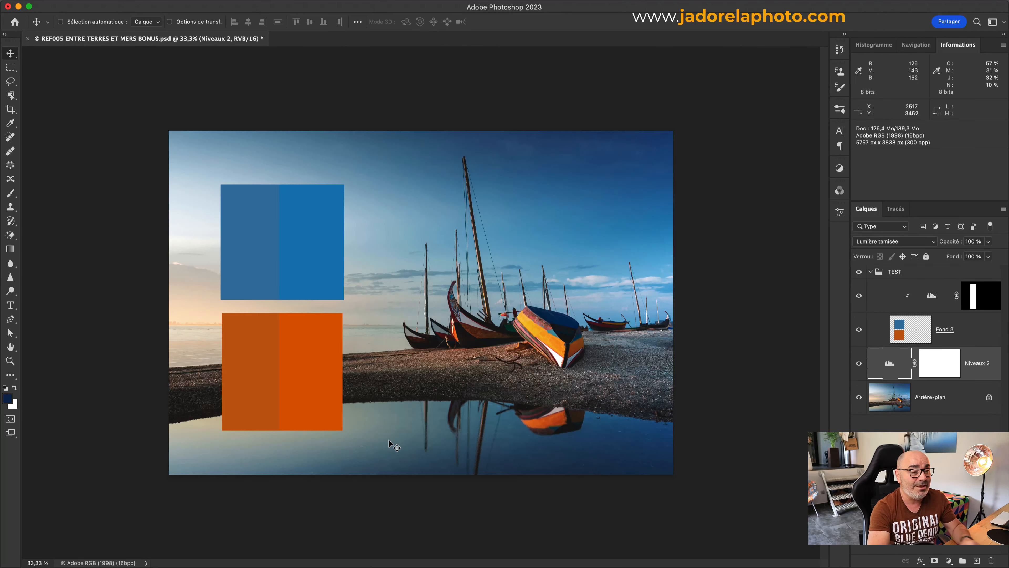
pyautogui.click(859, 272)
pyautogui.click(870, 272)
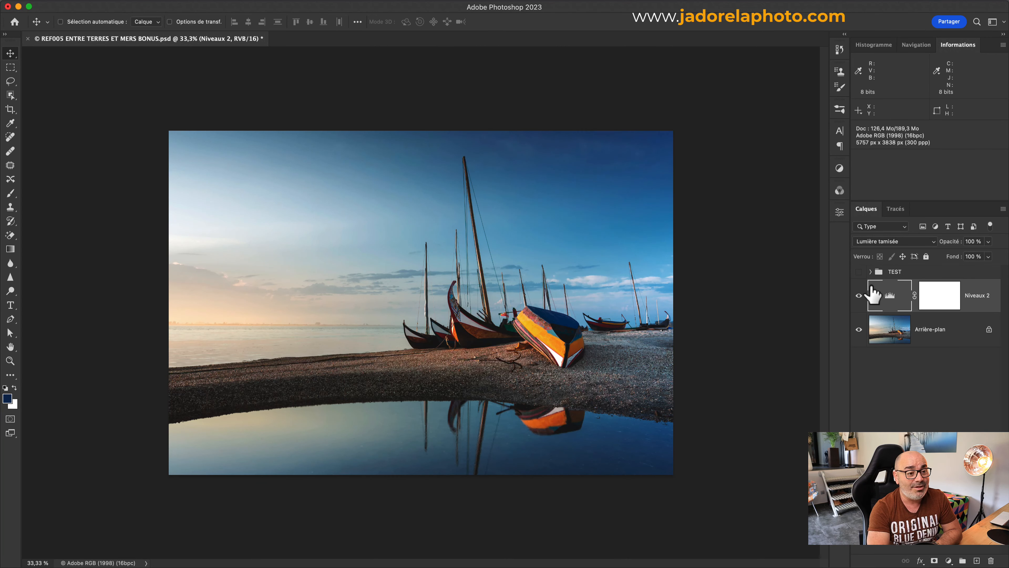
# - Compare the whole photo and an enlarged view with the Niveaux 2 layer hidden and shown
pyautogui.click(859, 296)
pyautogui.click(859, 296)
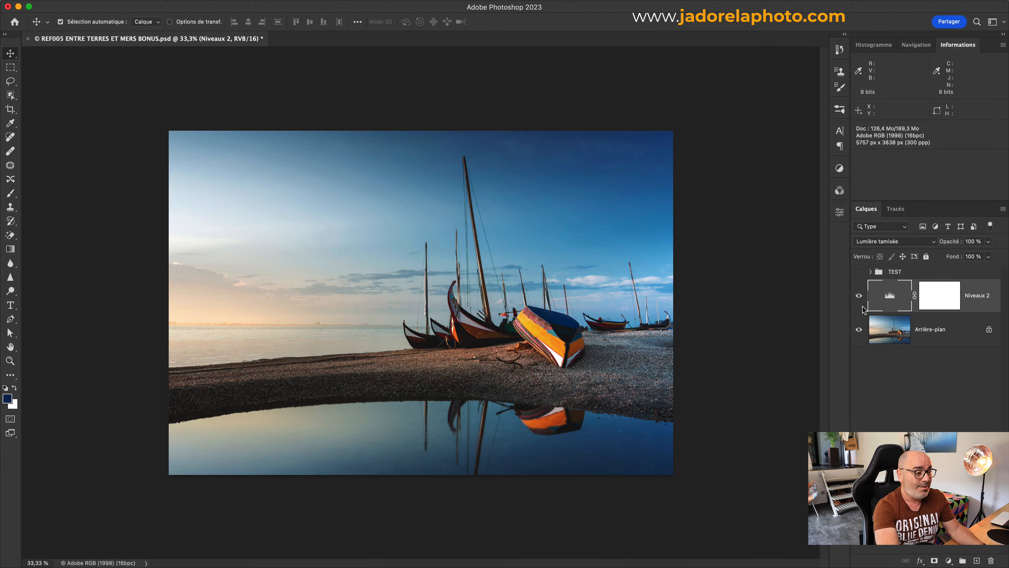
pyautogui.press('super+plus')
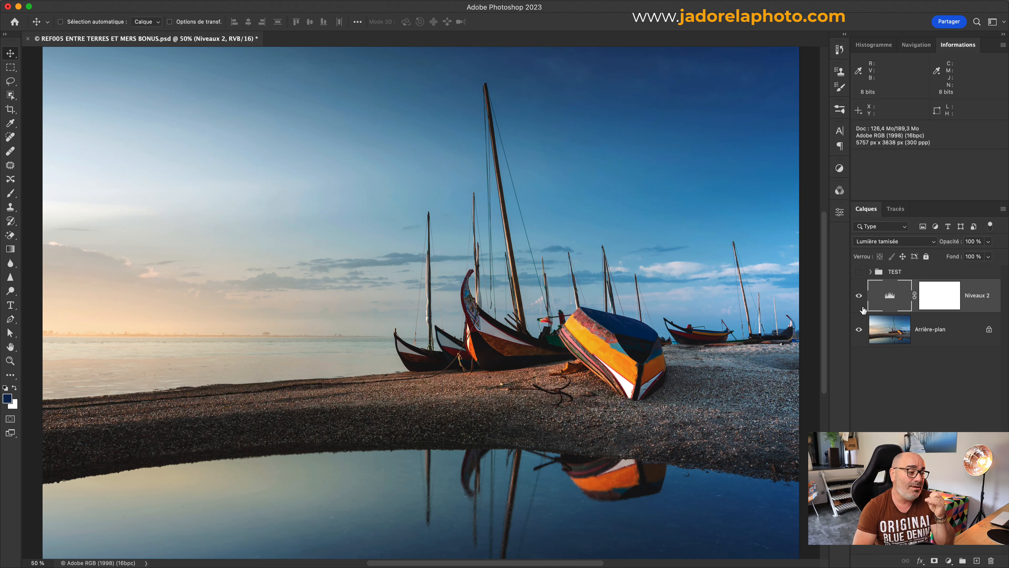
pyautogui.click(859, 296)
pyautogui.click(859, 296)
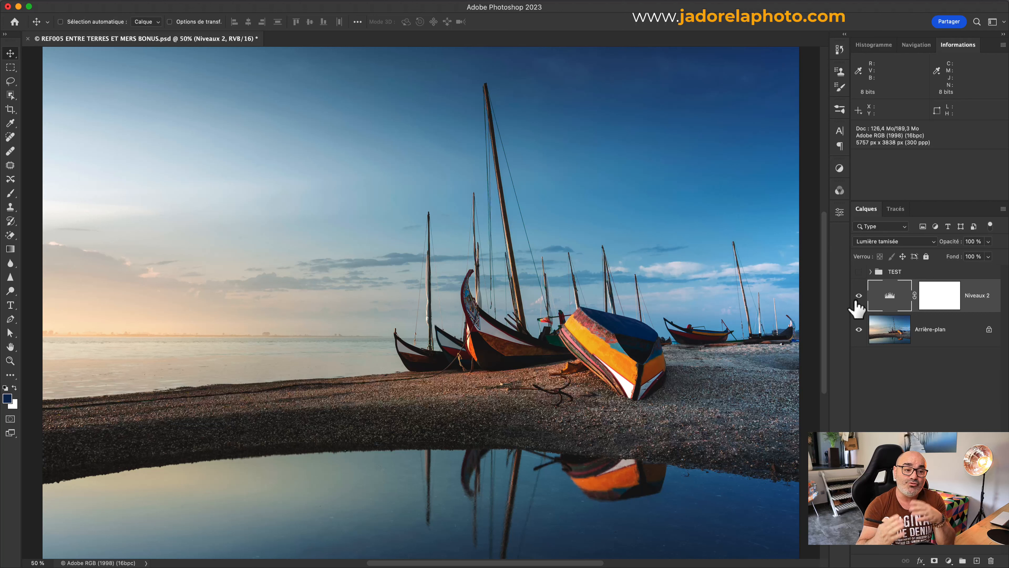